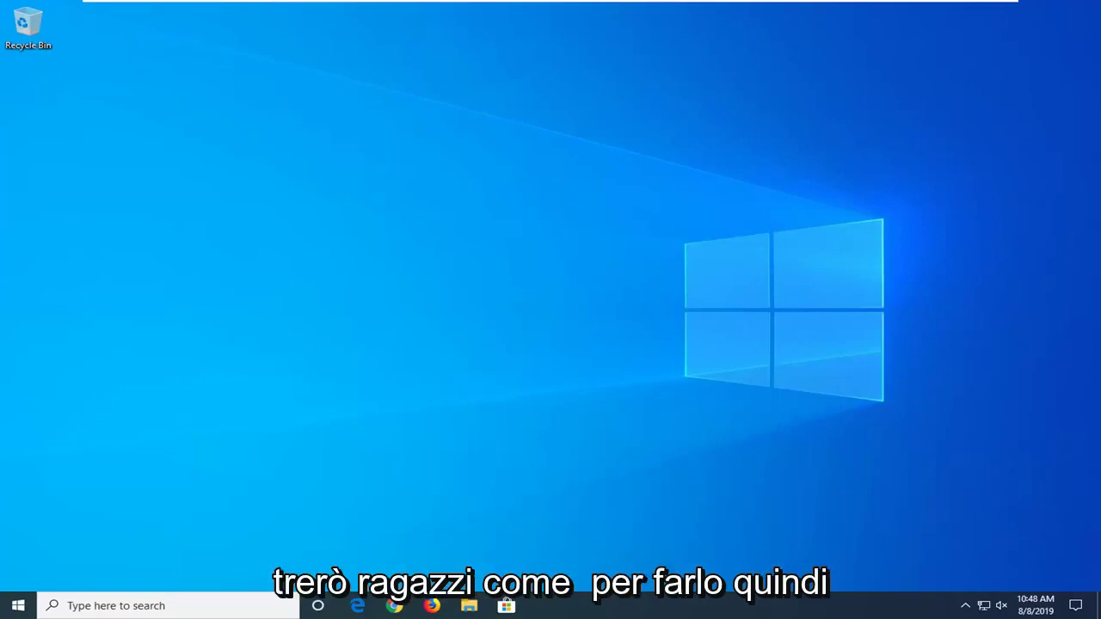
Search the Start menu for regedit and run Registry Editor as administrator, approving UAC
click(18, 606)
text(r)
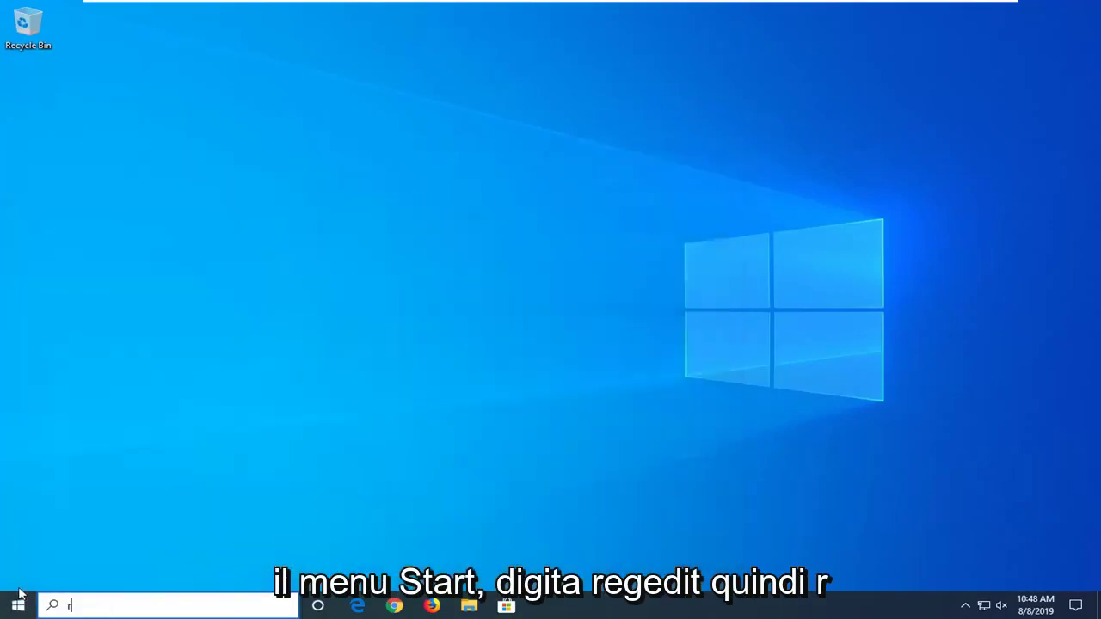
text(egedit)
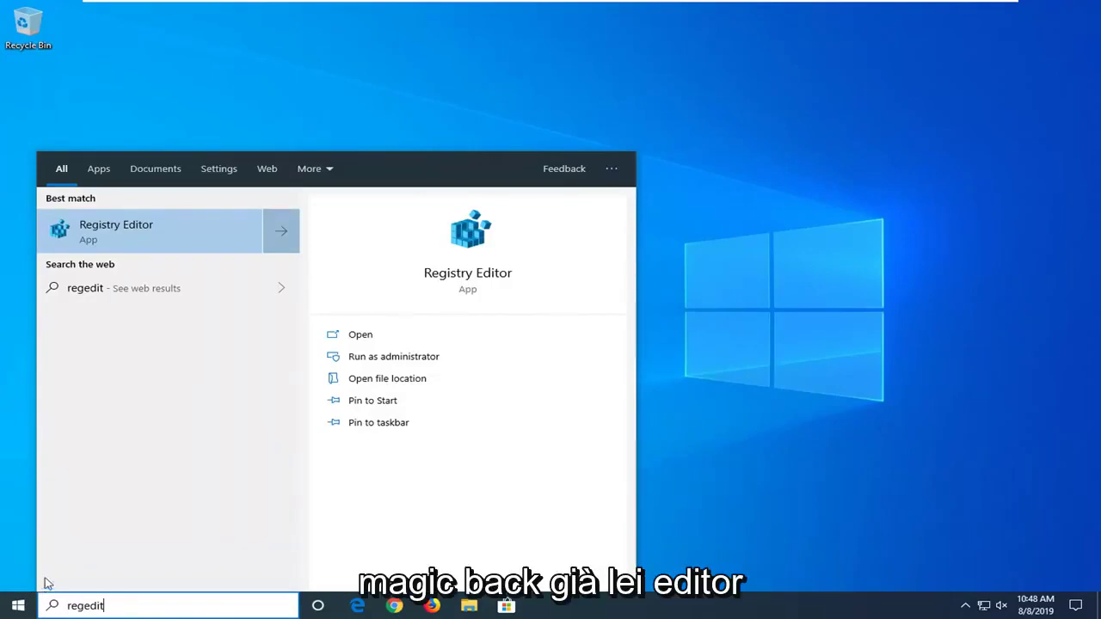
right_click(107, 236)
click(156, 245)
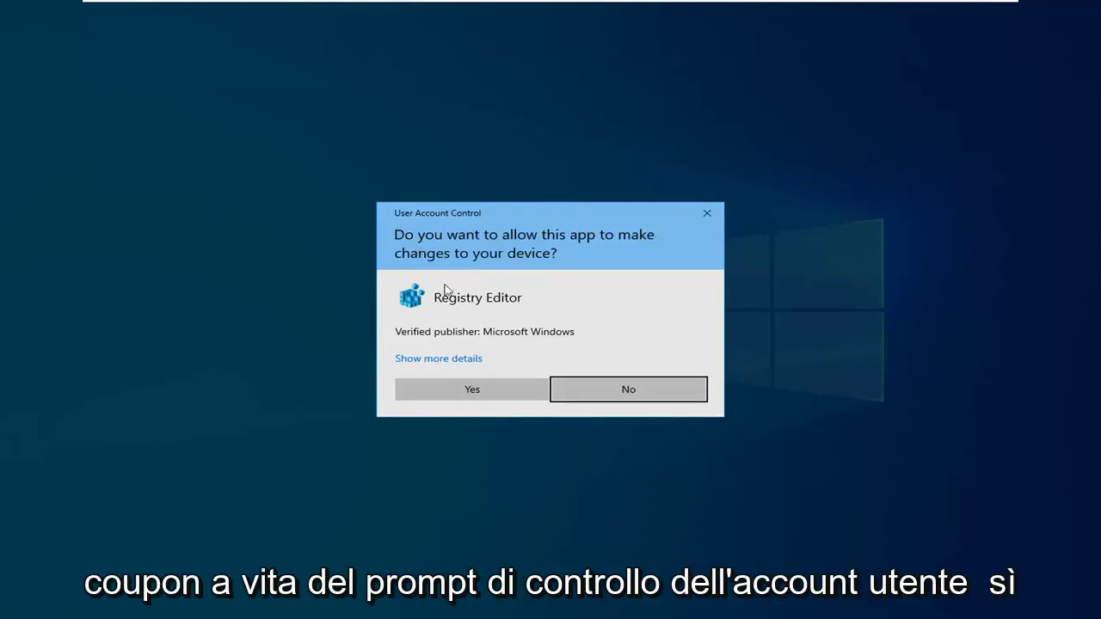
click(447, 392)
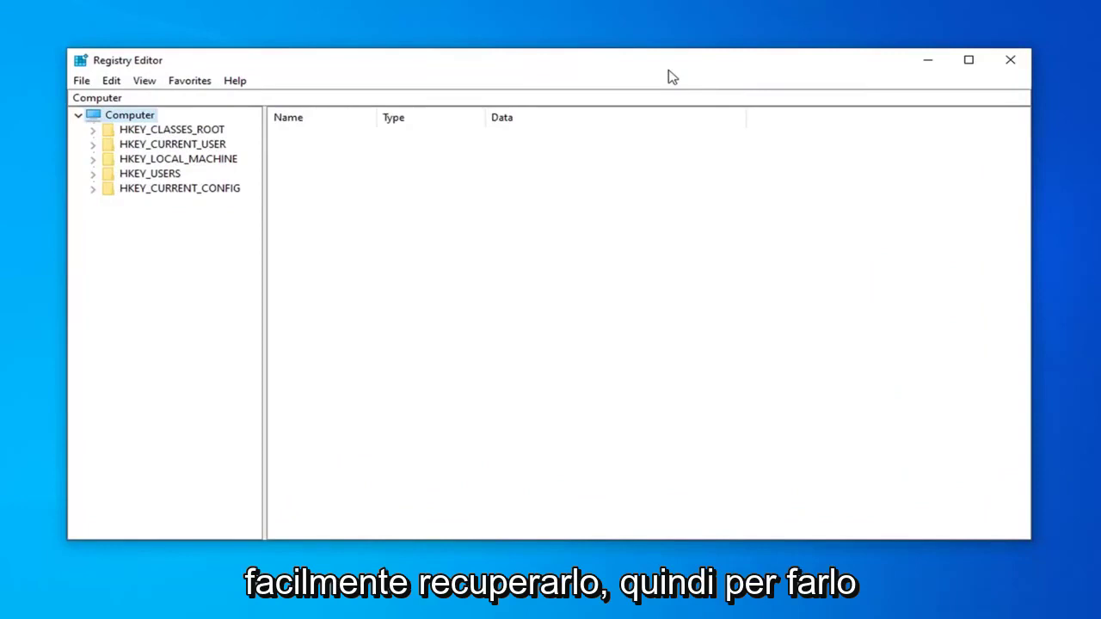
click(82, 81)
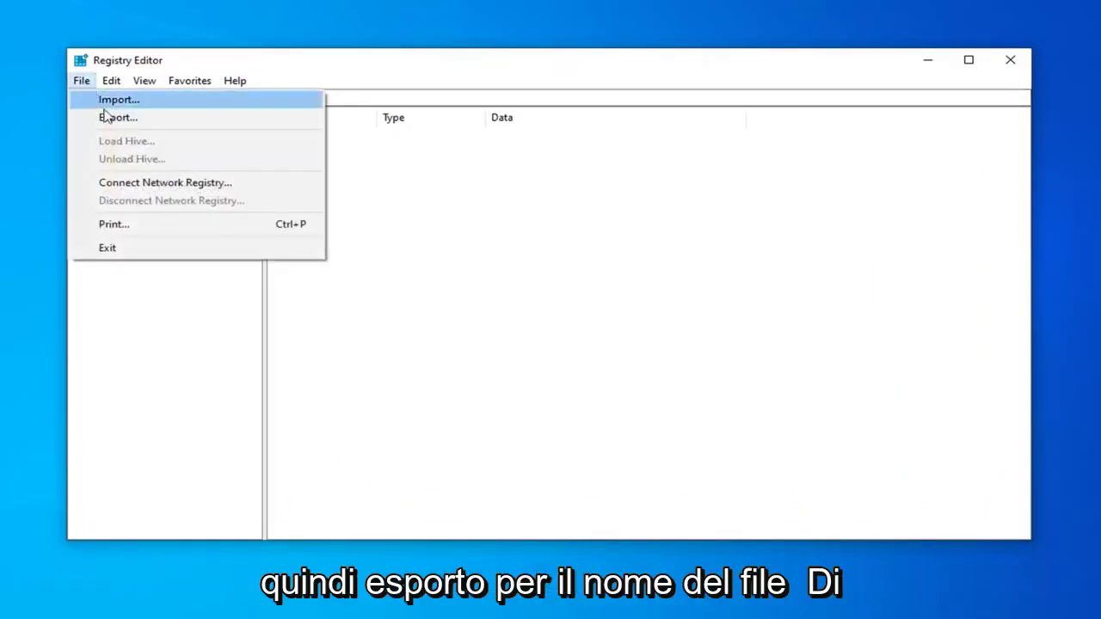
click(108, 117)
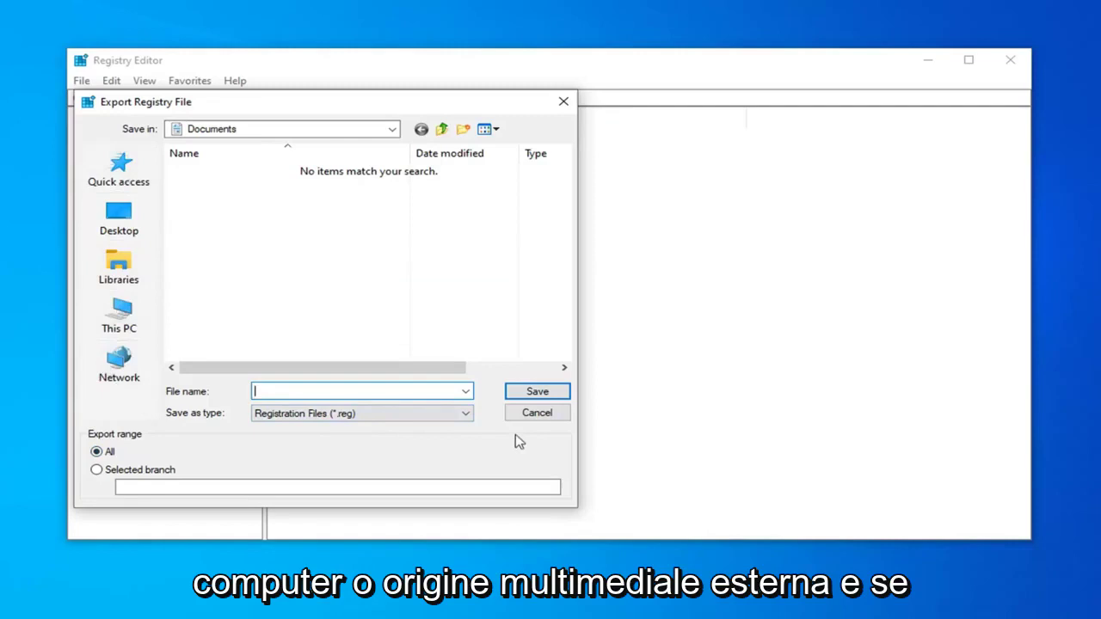
click(534, 413)
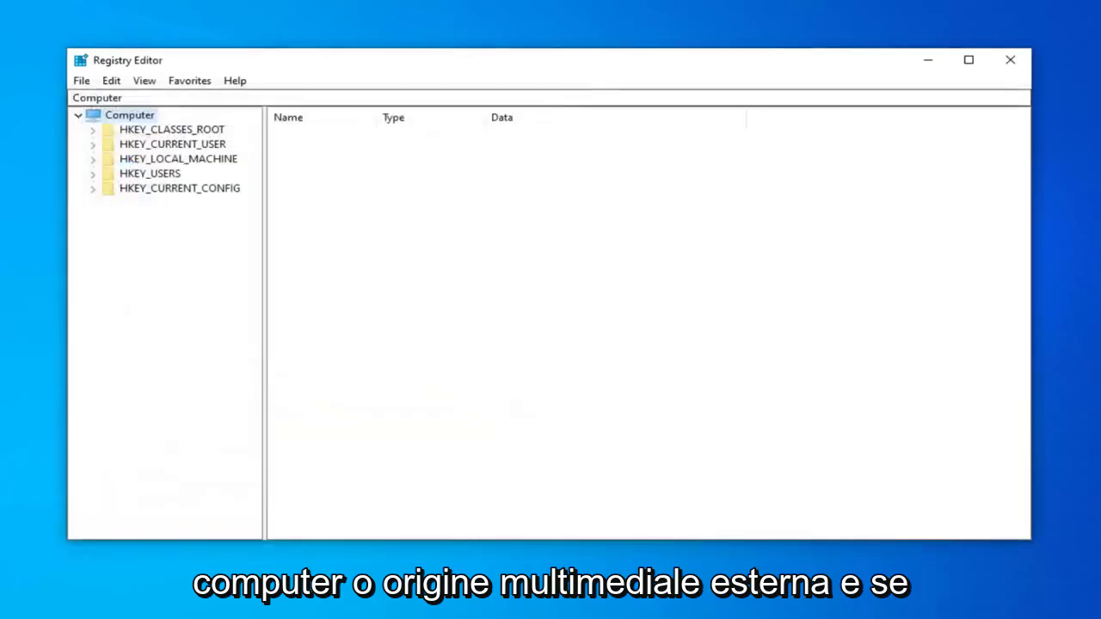
click(82, 80)
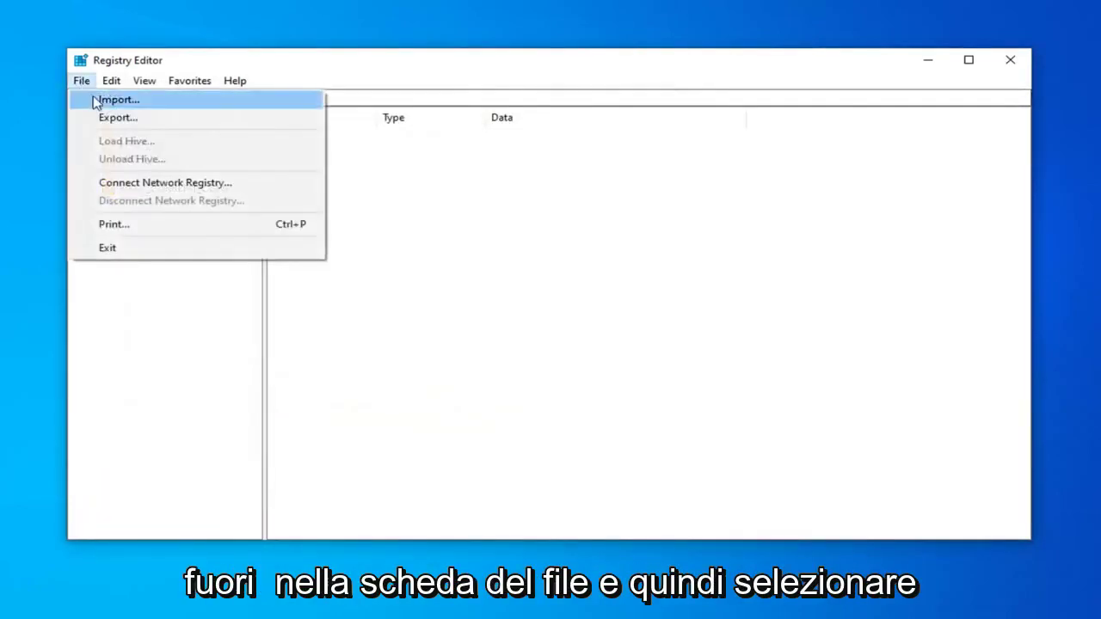
click(98, 98)
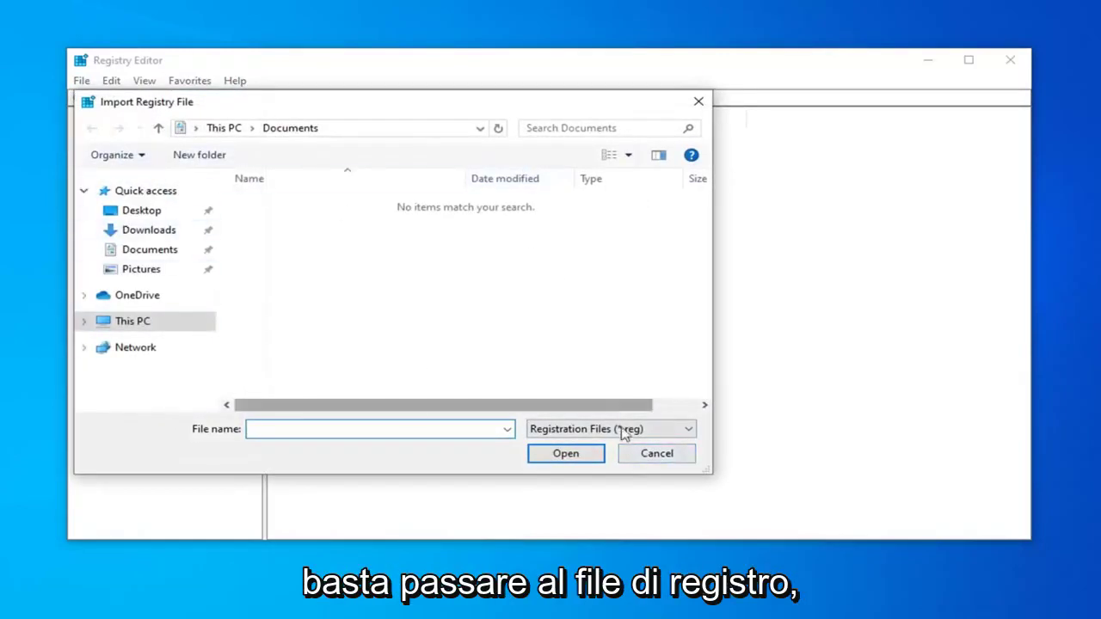
click(652, 458)
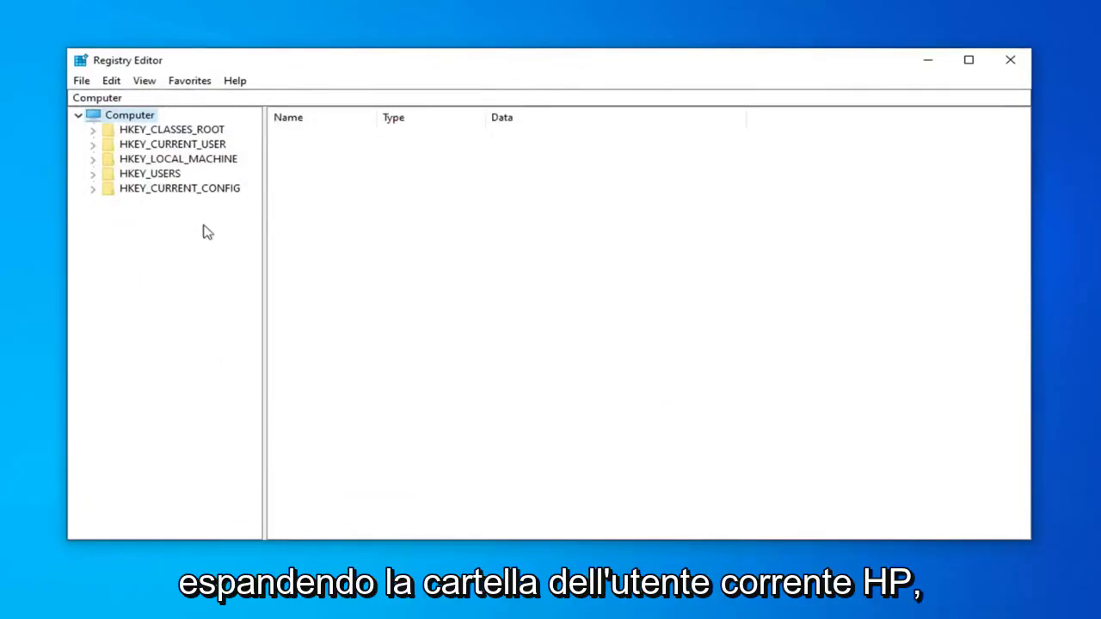
Expand HKEY_CURRENT_USER, SOFTWARE, Microsoft and Office in the key tree, widening the tree pane
click(129, 148)
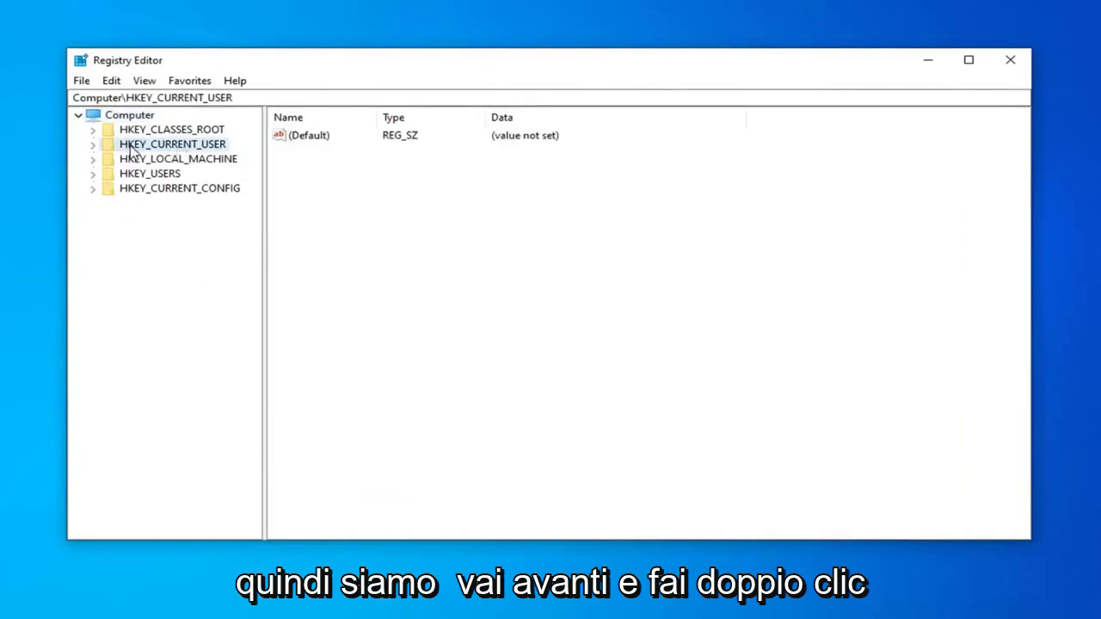
double_click(131, 148)
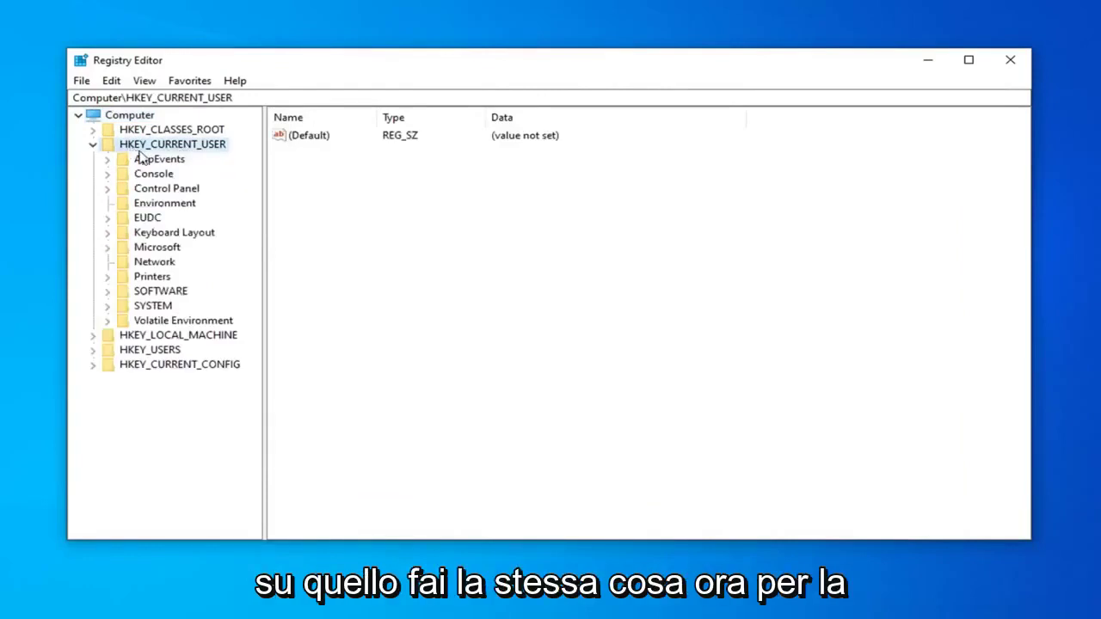
double_click(152, 293)
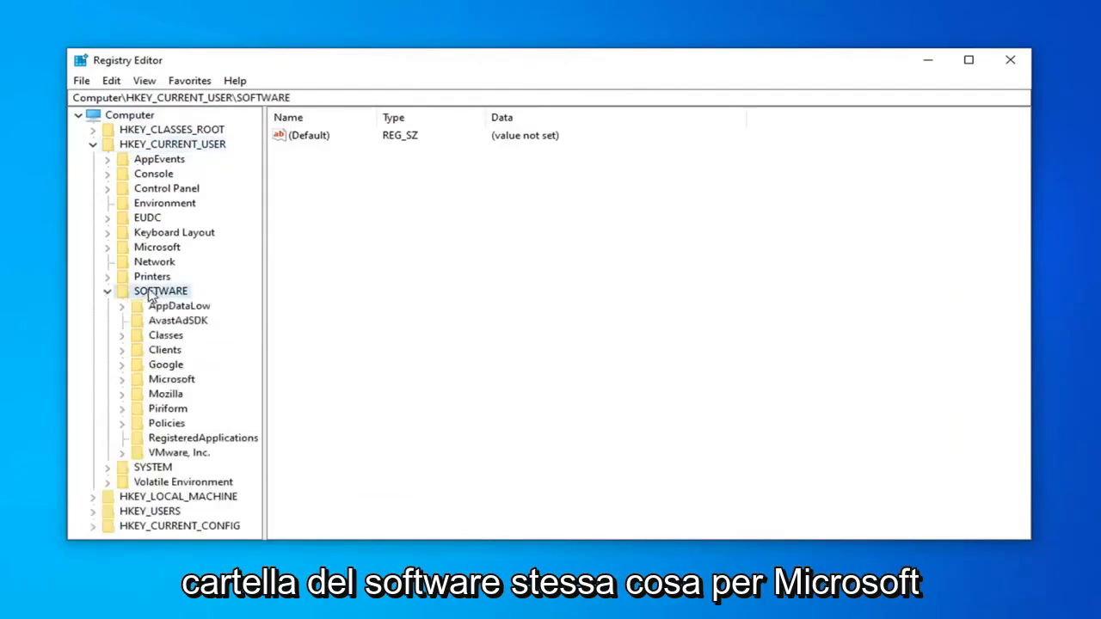
click(166, 384)
double_click(166, 383)
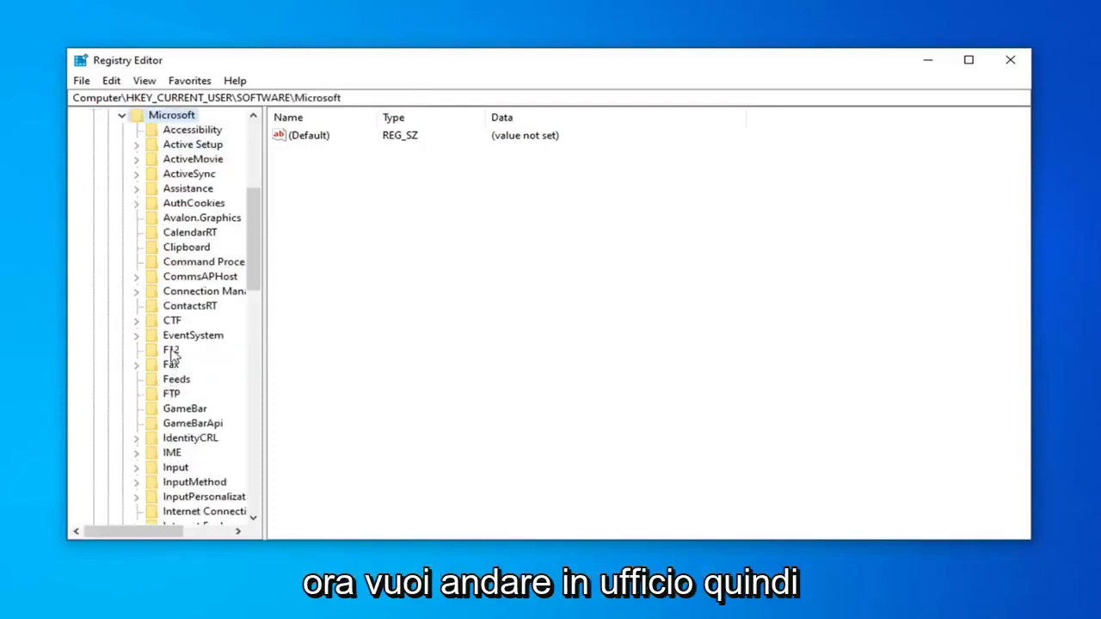
scroll(172, 356, down, 4)
scroll(172, 354, down, 4)
scroll(172, 355, down, 1)
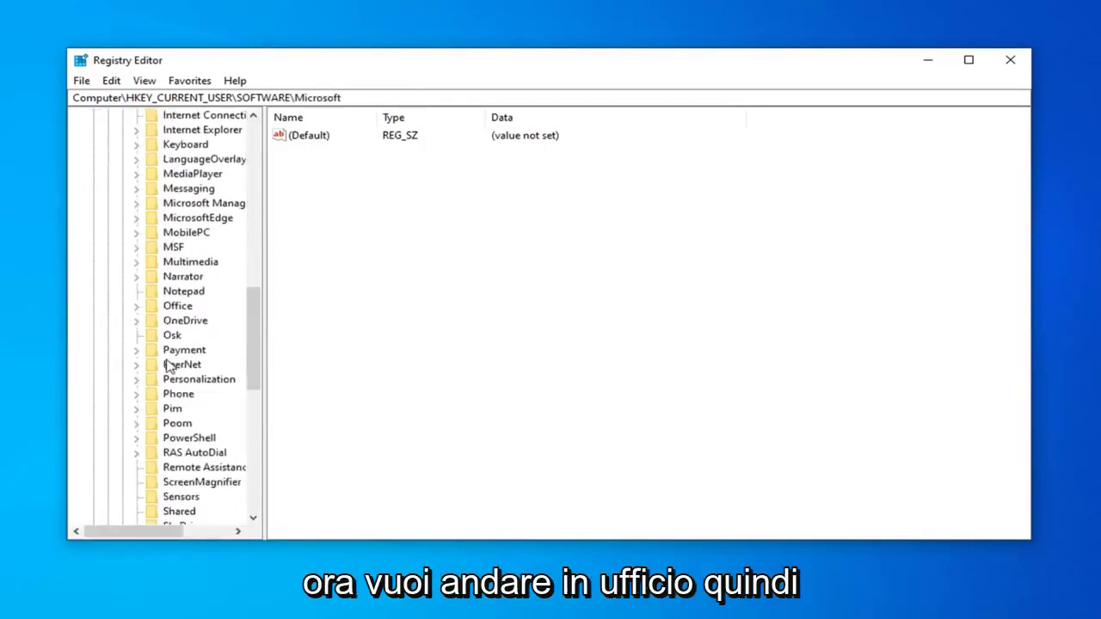
double_click(168, 306)
drag(265, 299, 341, 299)
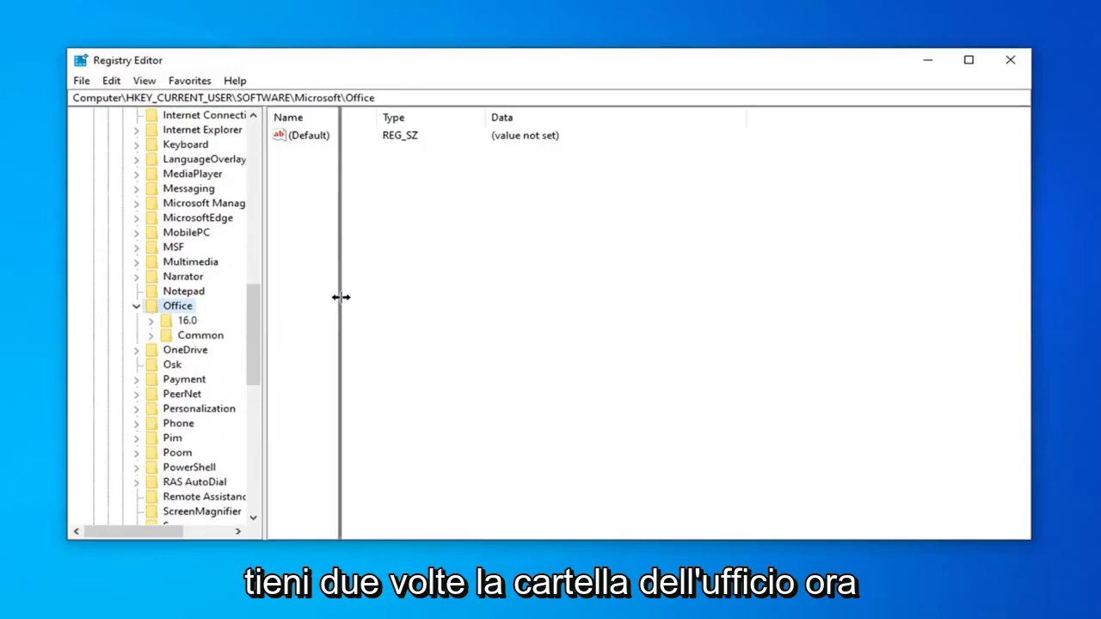
Select the 16.0 key under Office to show its contents
click(184, 322)
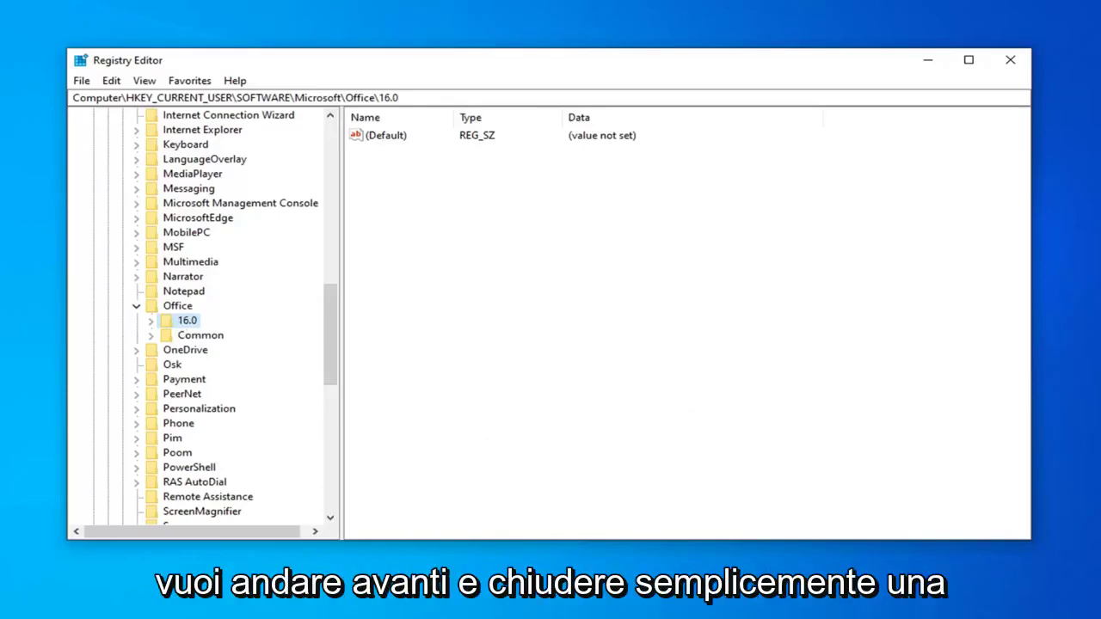
Add a subkey named Outlook under HKCU\Software\Microsoft\Office\16.0
click(152, 321)
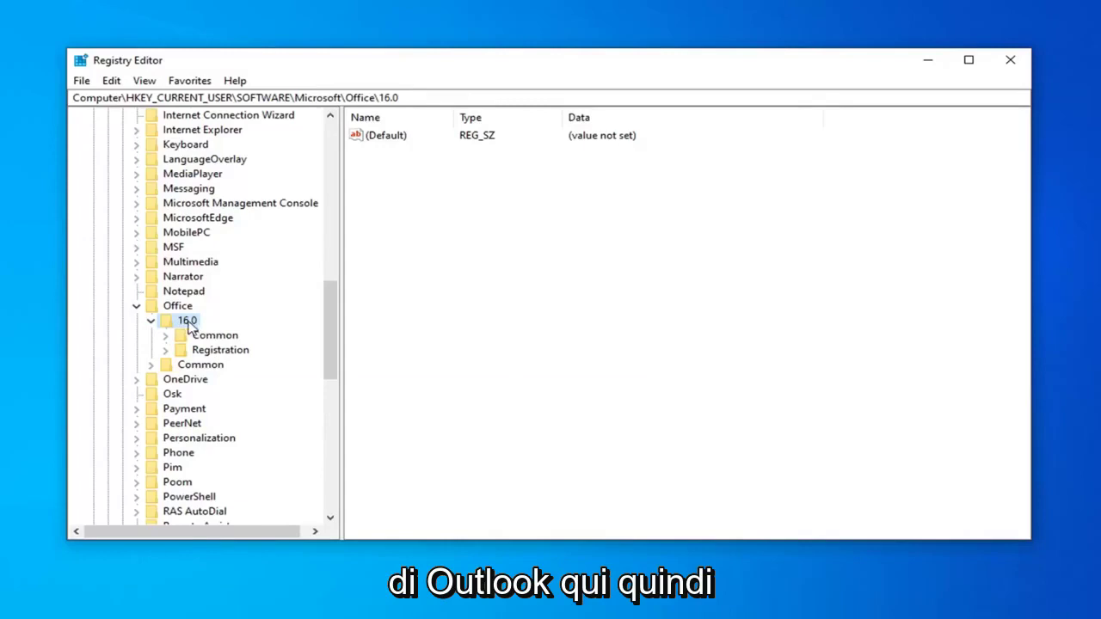
right_click(189, 324)
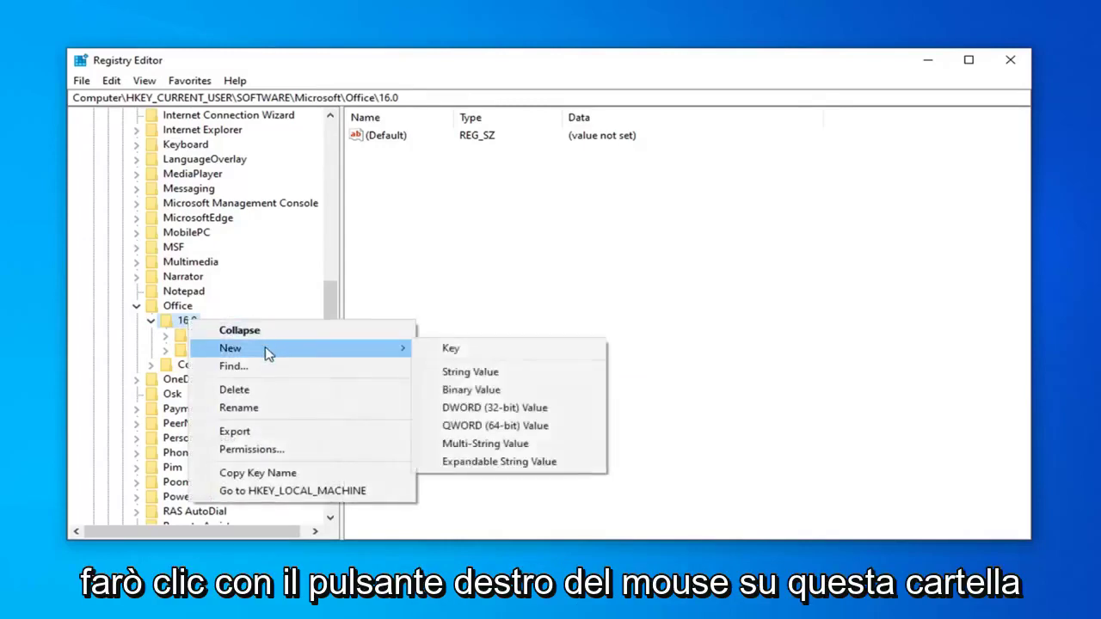
mouse_move(258, 347)
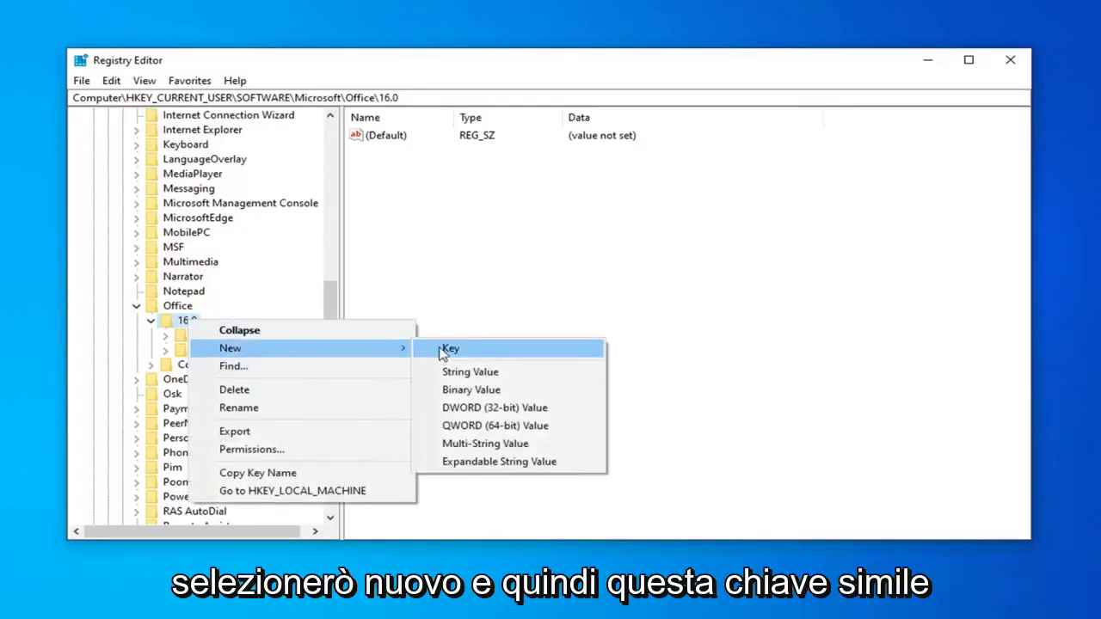
click(452, 353)
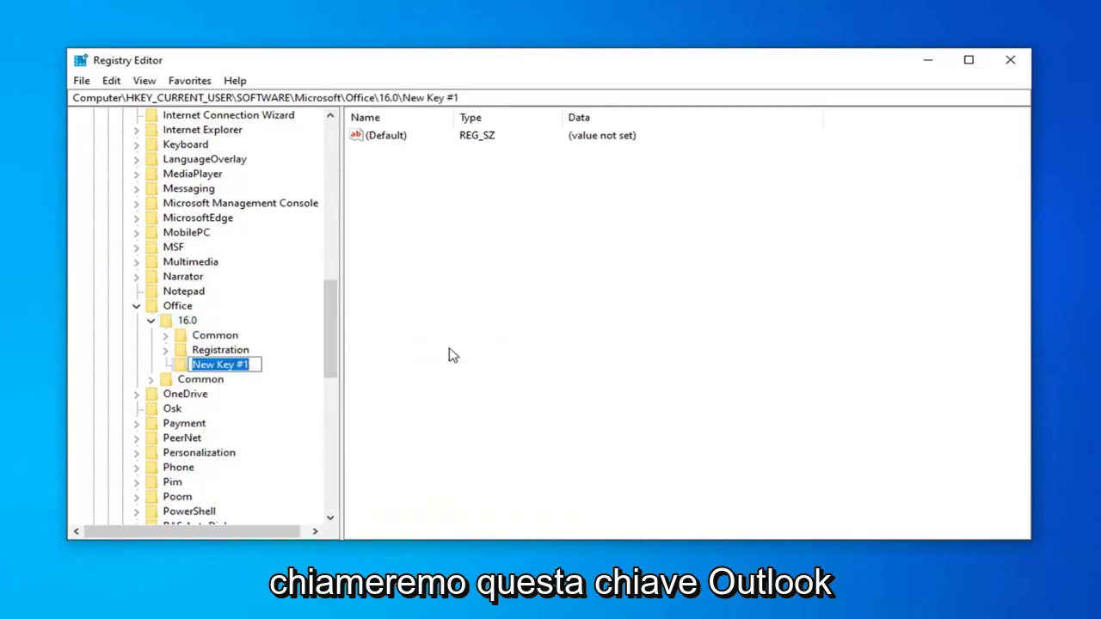
text(Outloo)
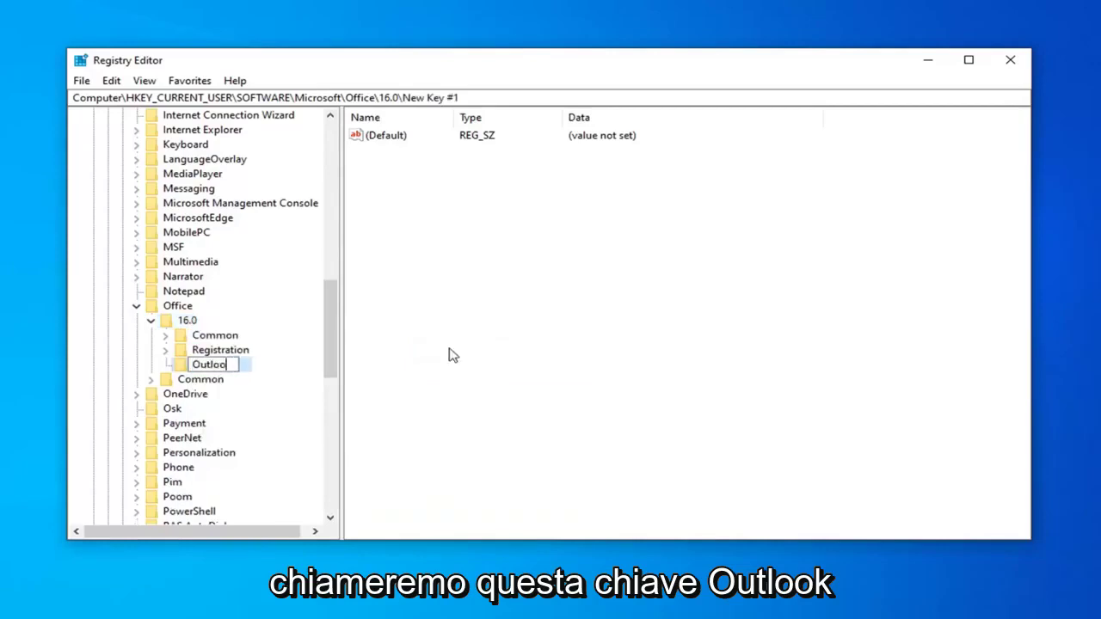
text(k)
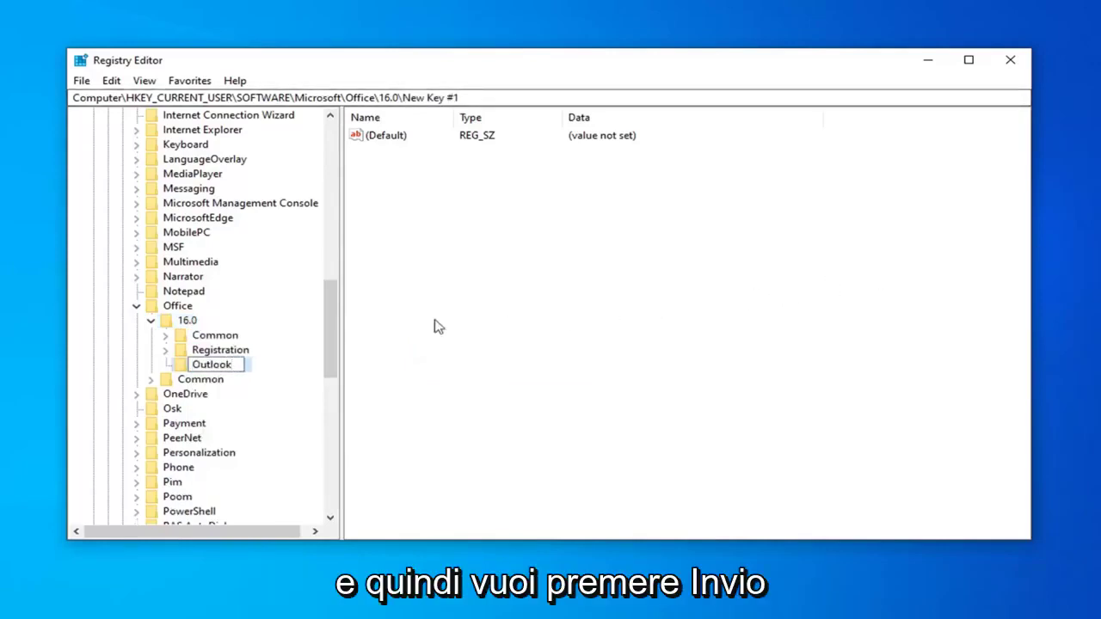
key(Return)
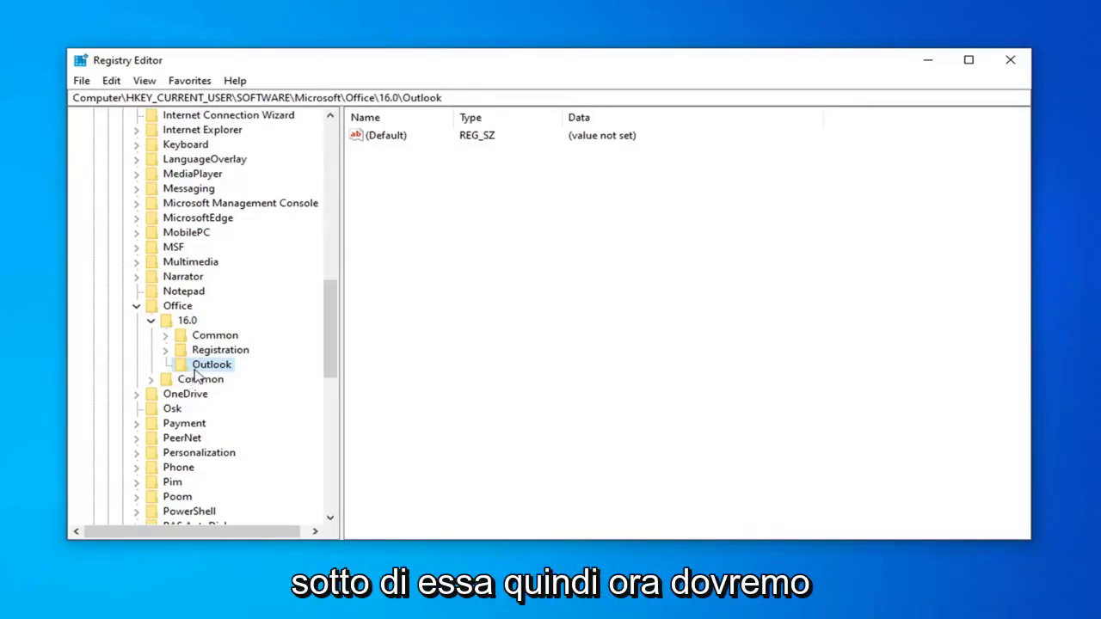
right_click(203, 368)
mouse_move(243, 395)
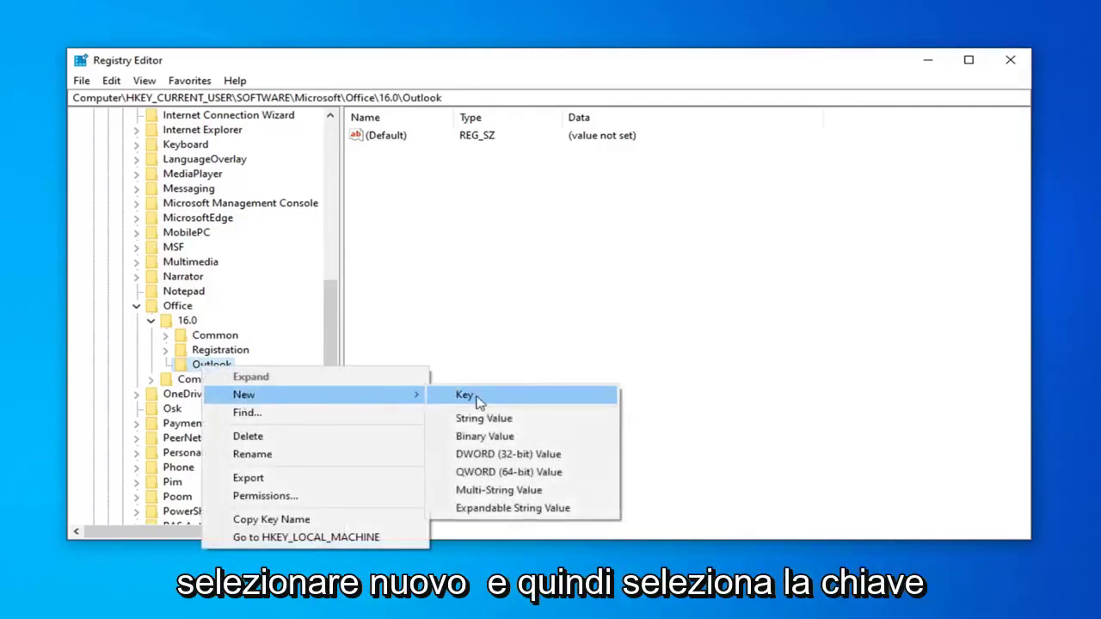
click(480, 402)
text(PST)
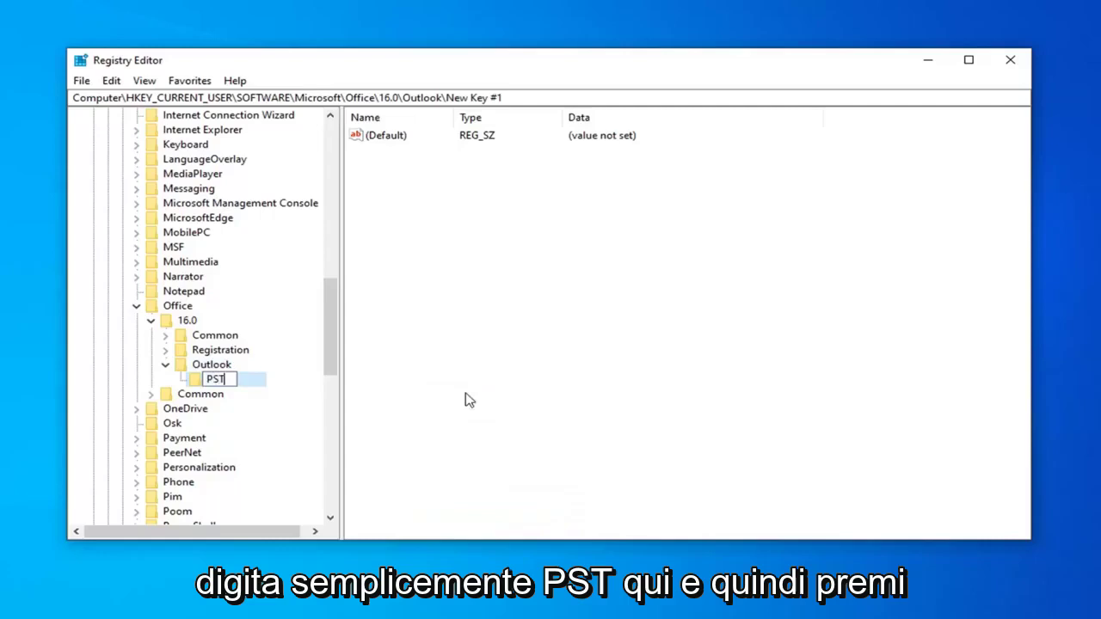
key(Return)
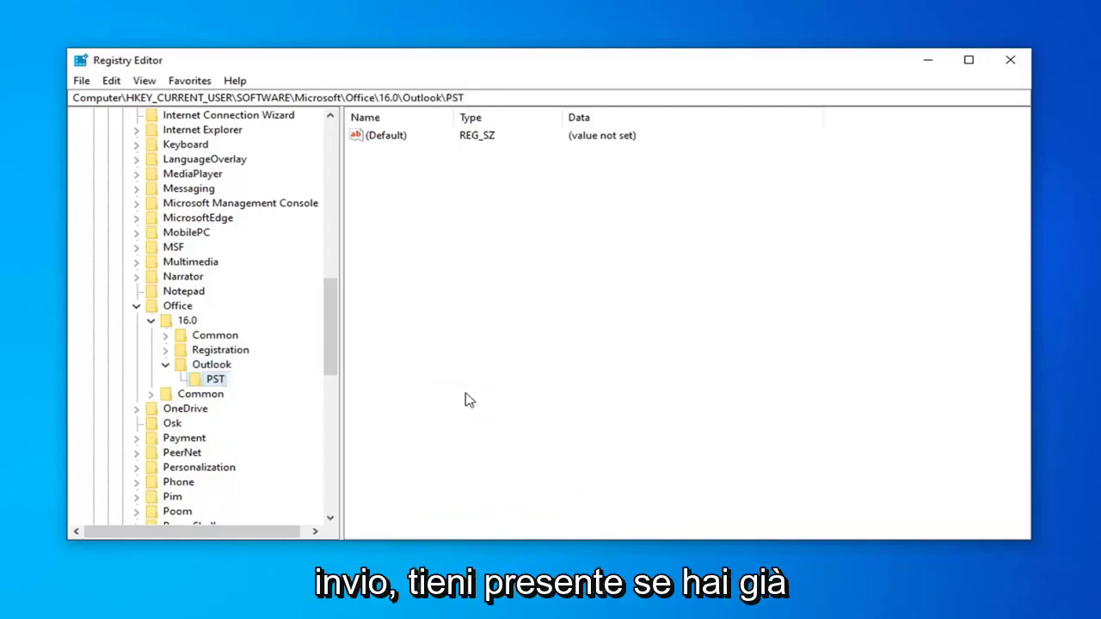
click(165, 364)
click(166, 365)
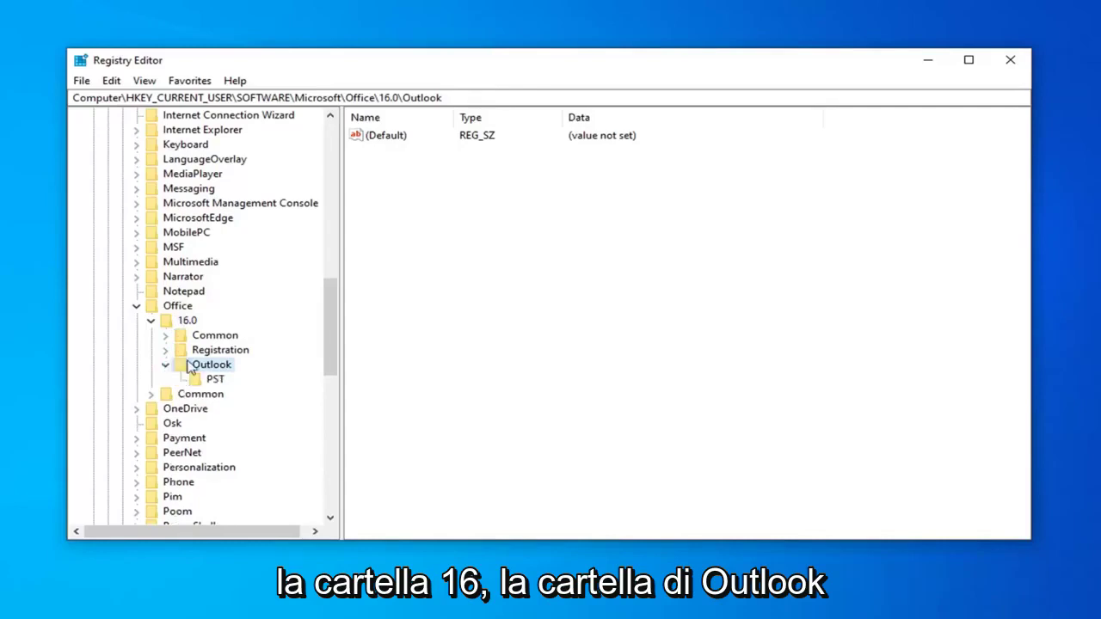
click(209, 380)
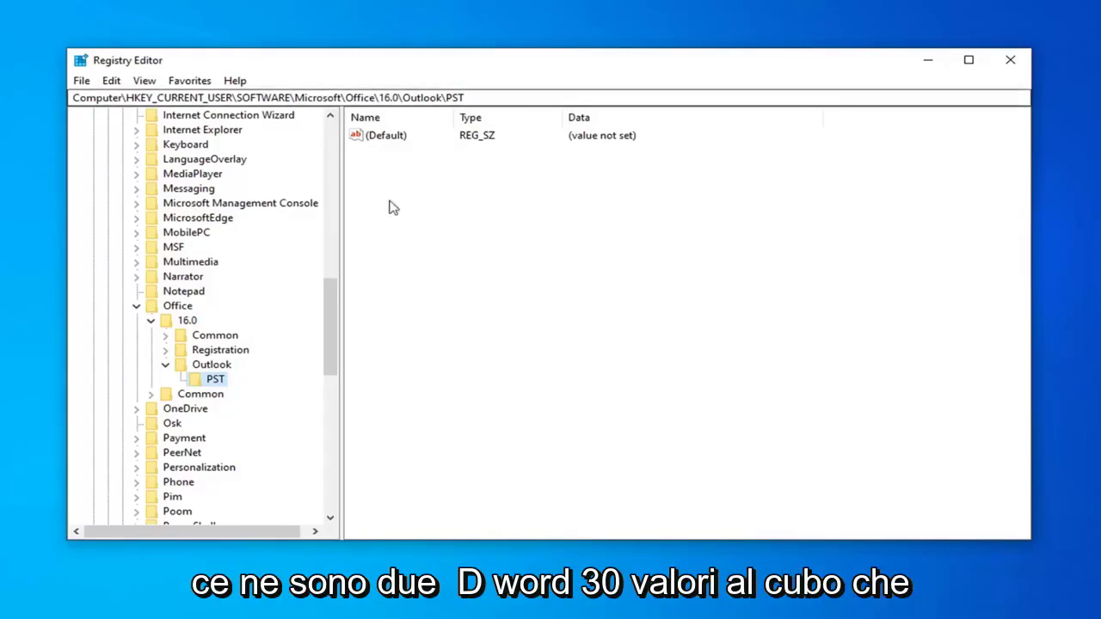
Add a DWORD (32-bit) value named MaxLargeFileSize to the PST key
right_click(431, 160)
click(411, 184)
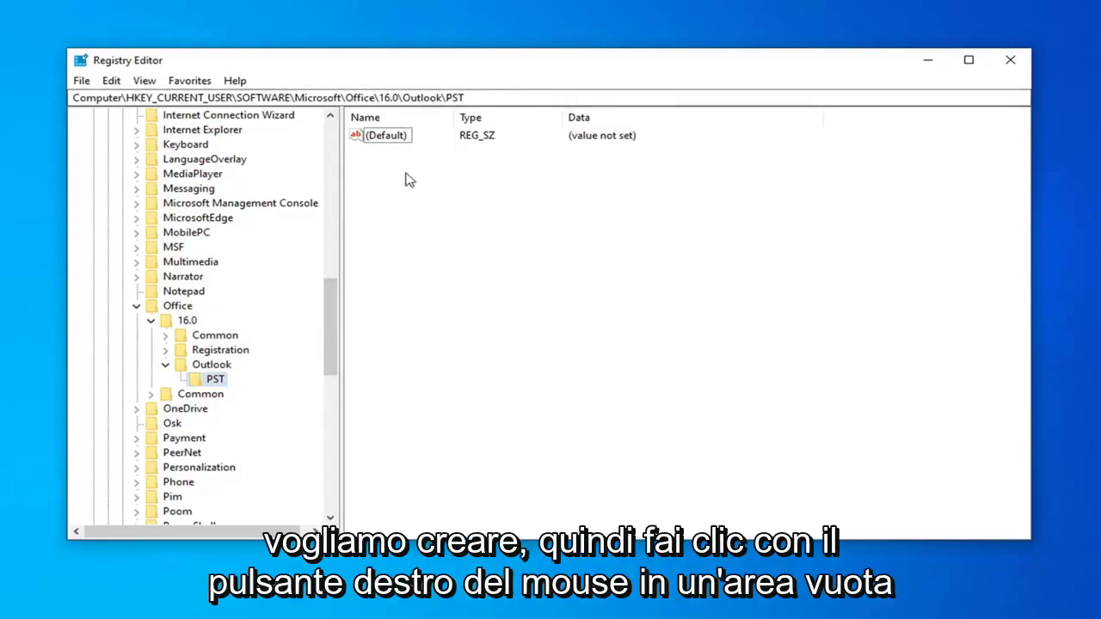
right_click(389, 164)
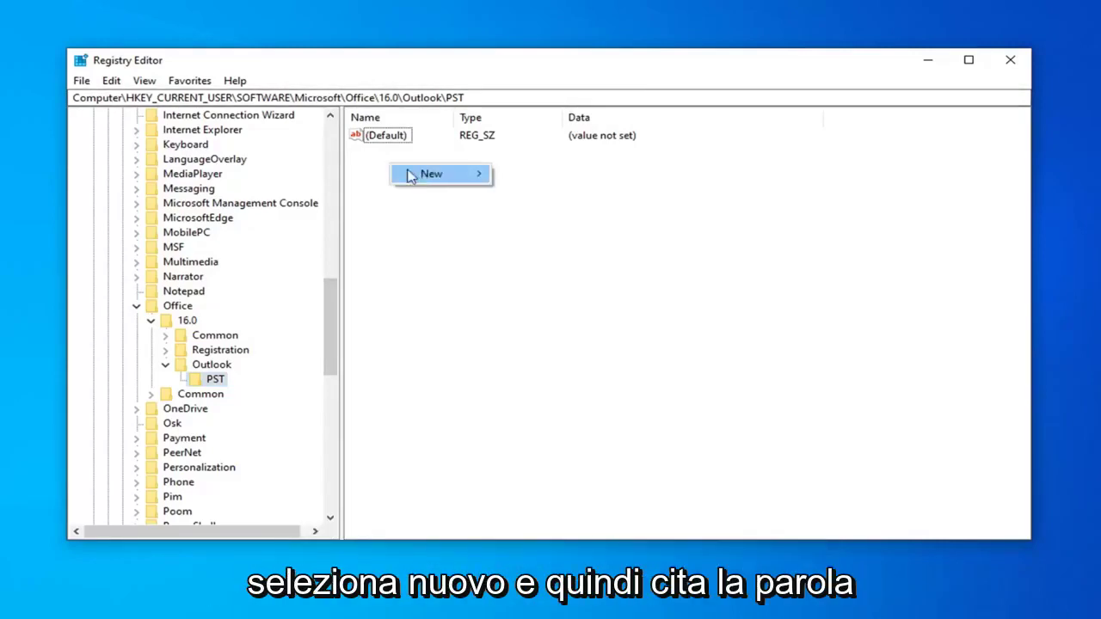
mouse_move(437, 173)
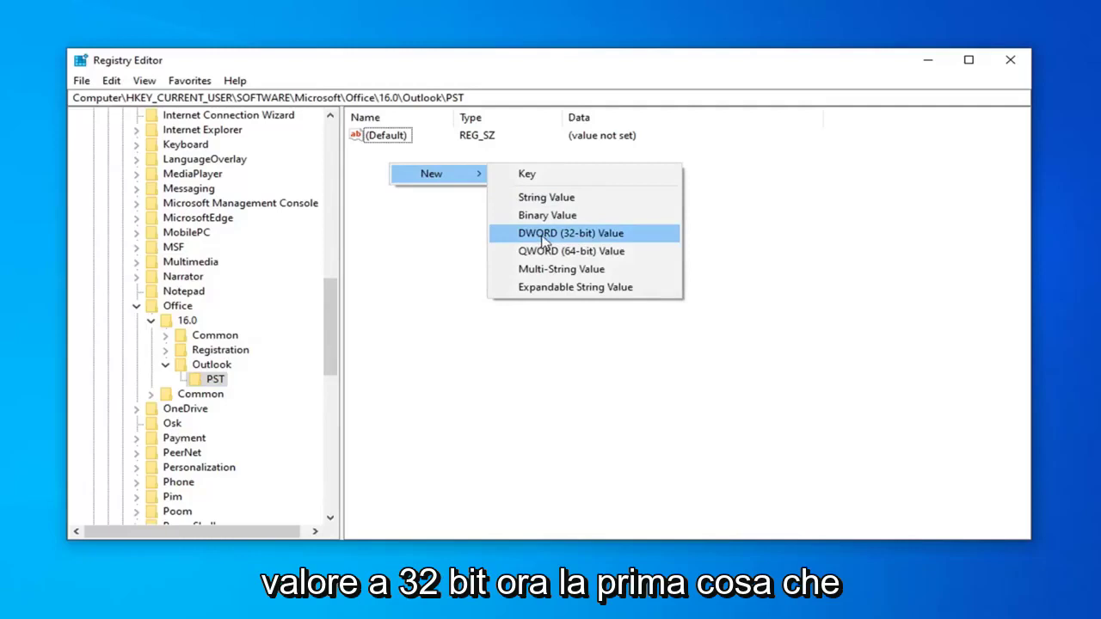
click(543, 238)
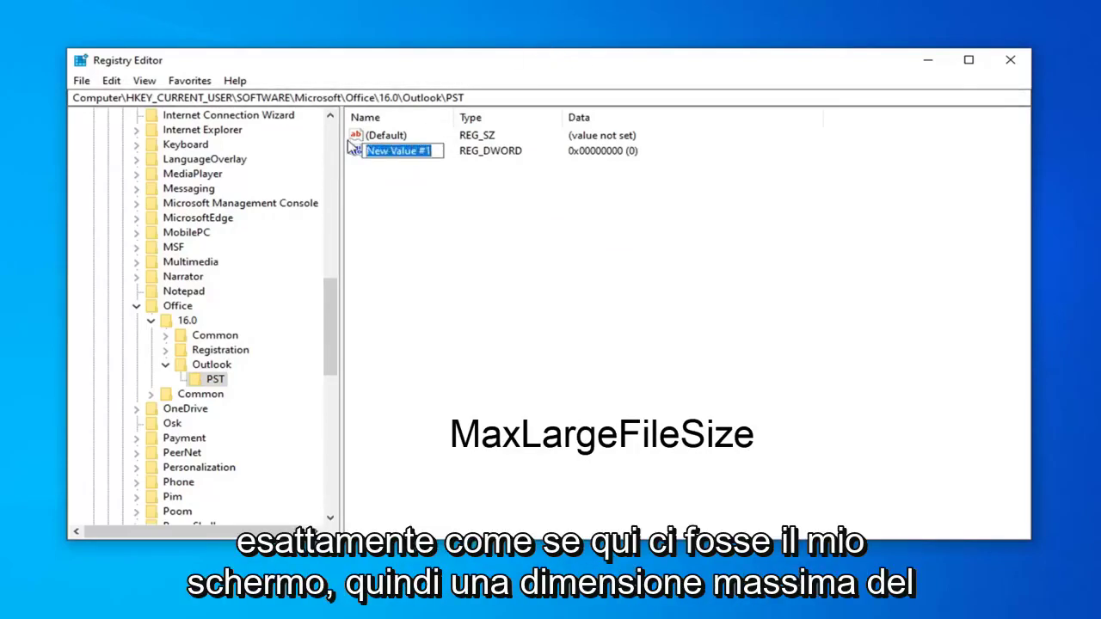
text(MaxLa)
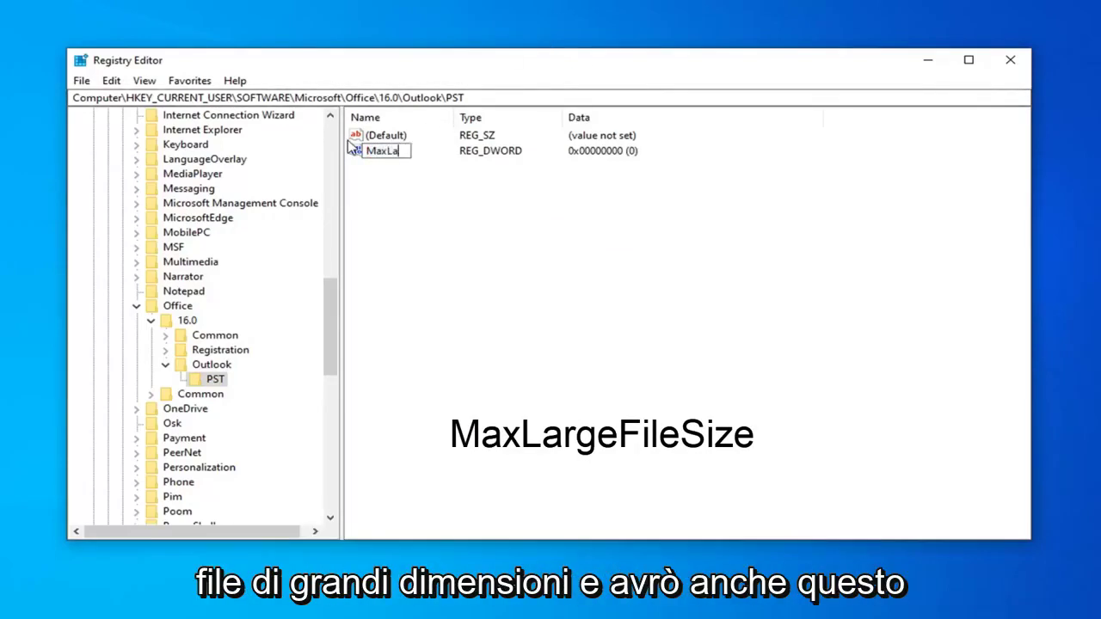
text(rgeFileSize)
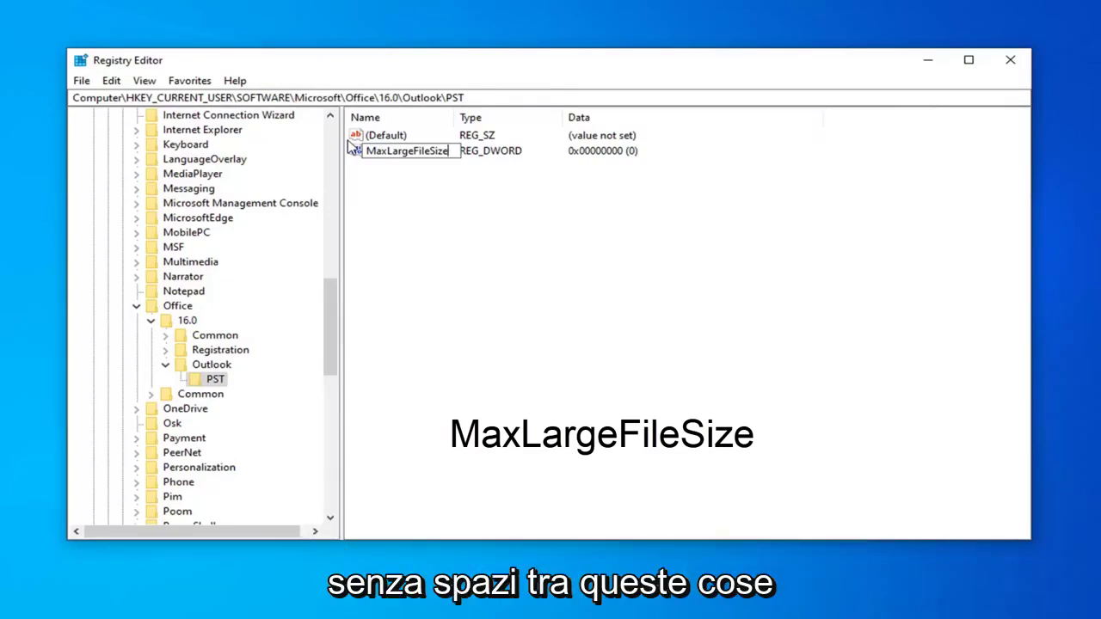
key(Return)
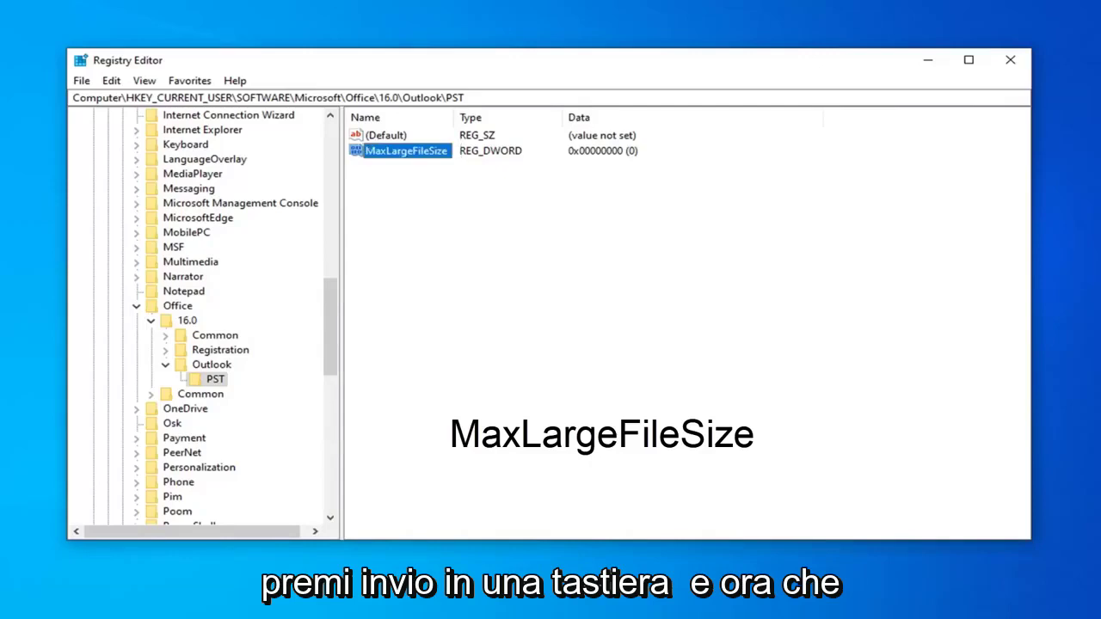
Add a second DWORD (32-bit) value named WarnLargeFileSize to the PST key
right_click(385, 179)
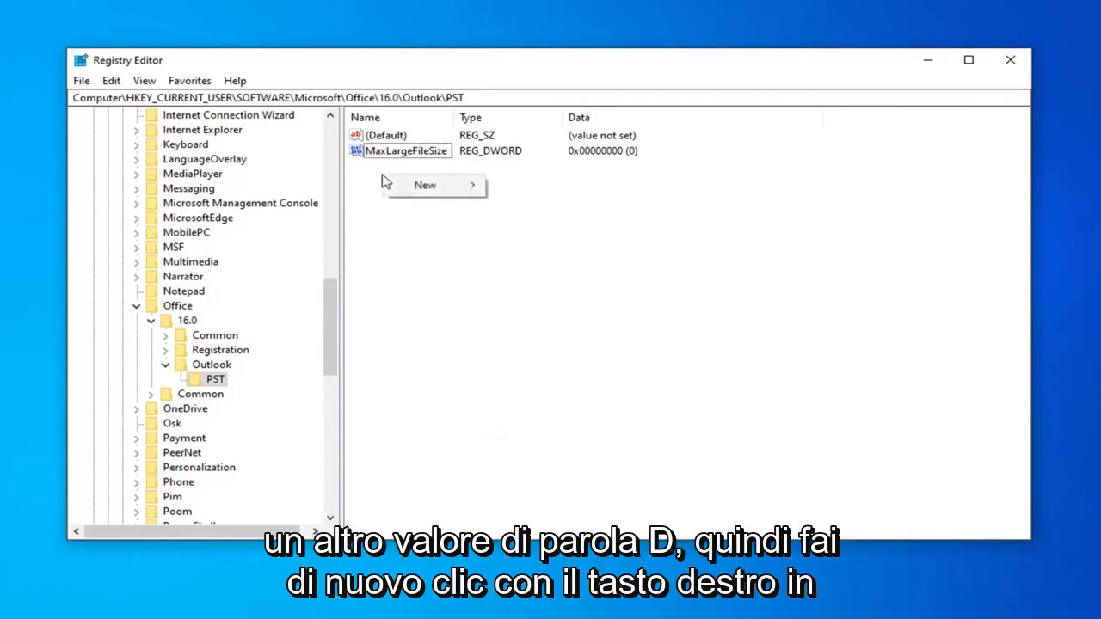
mouse_move(426, 186)
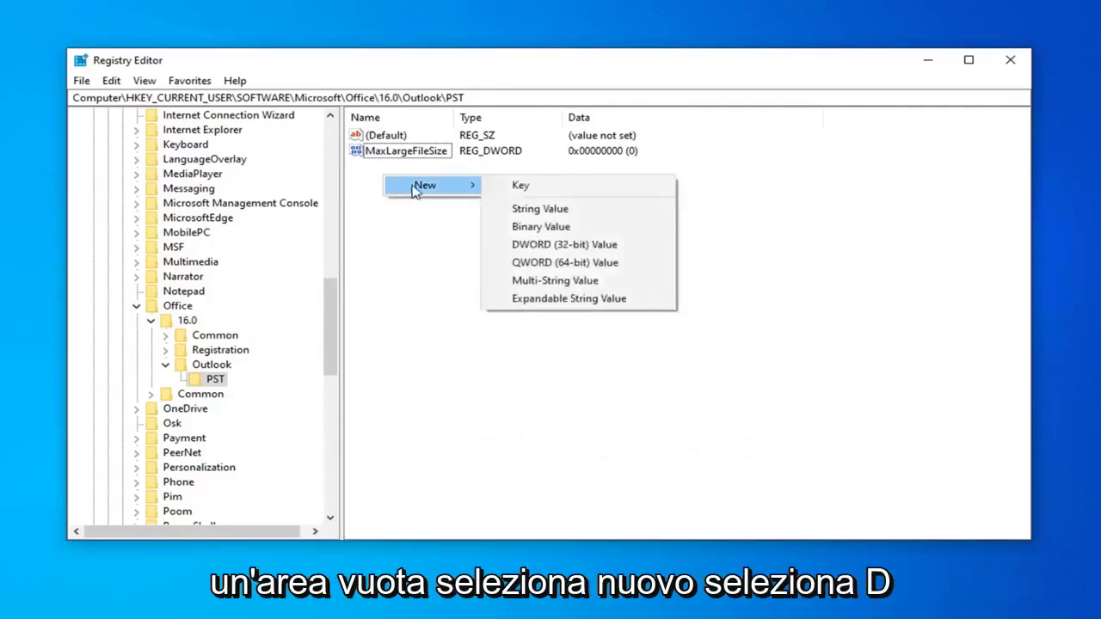
click(542, 246)
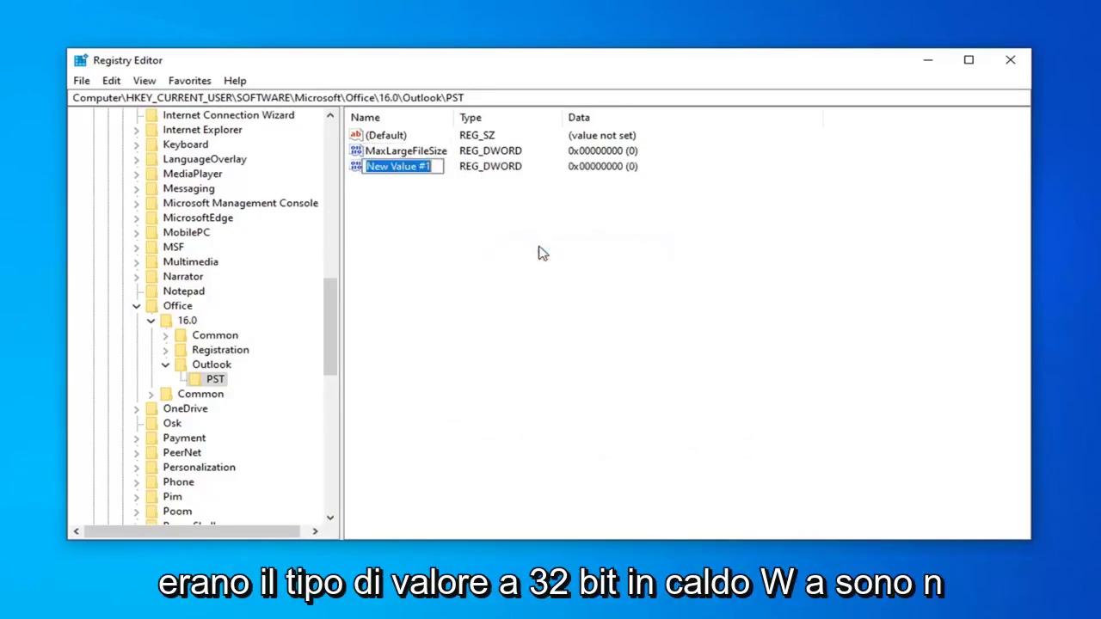
text(Warn)
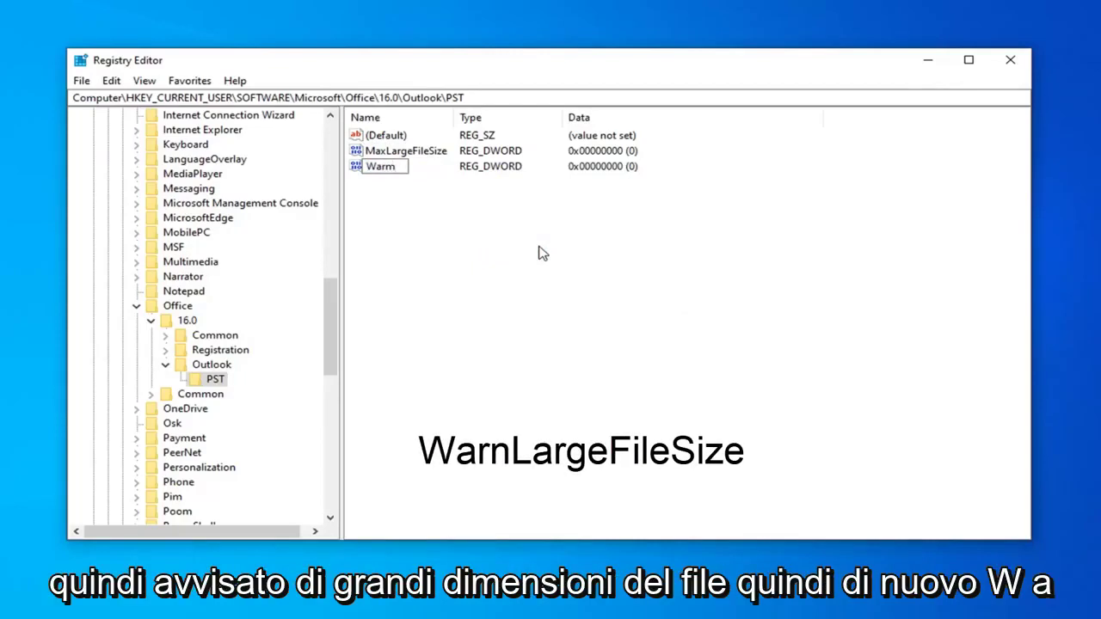
text(Lar)
text(geFileSiz)
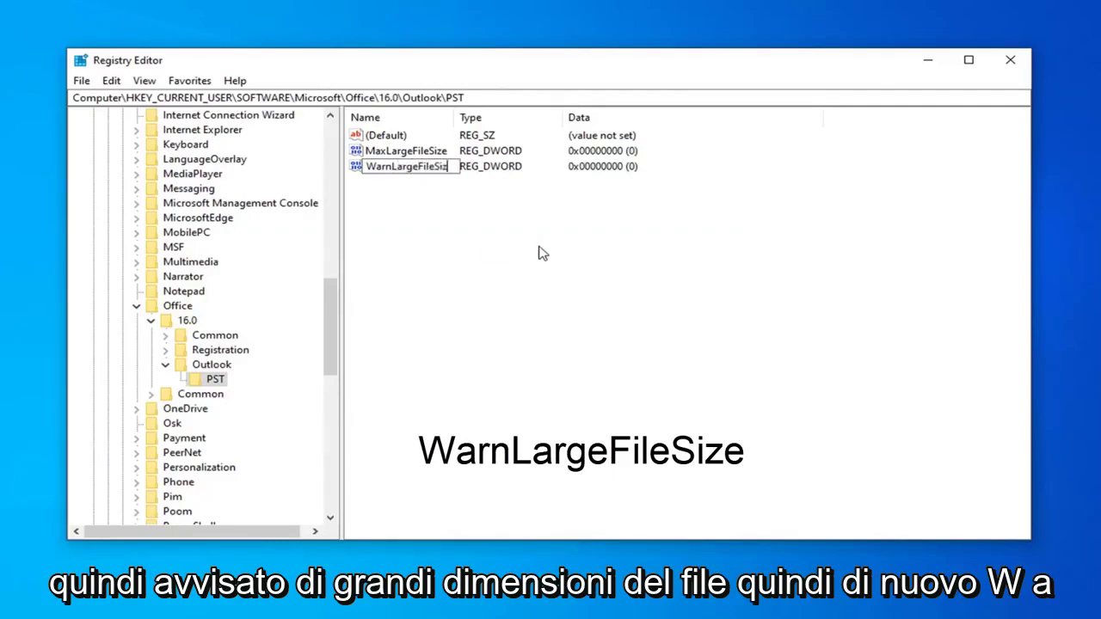
text(e)
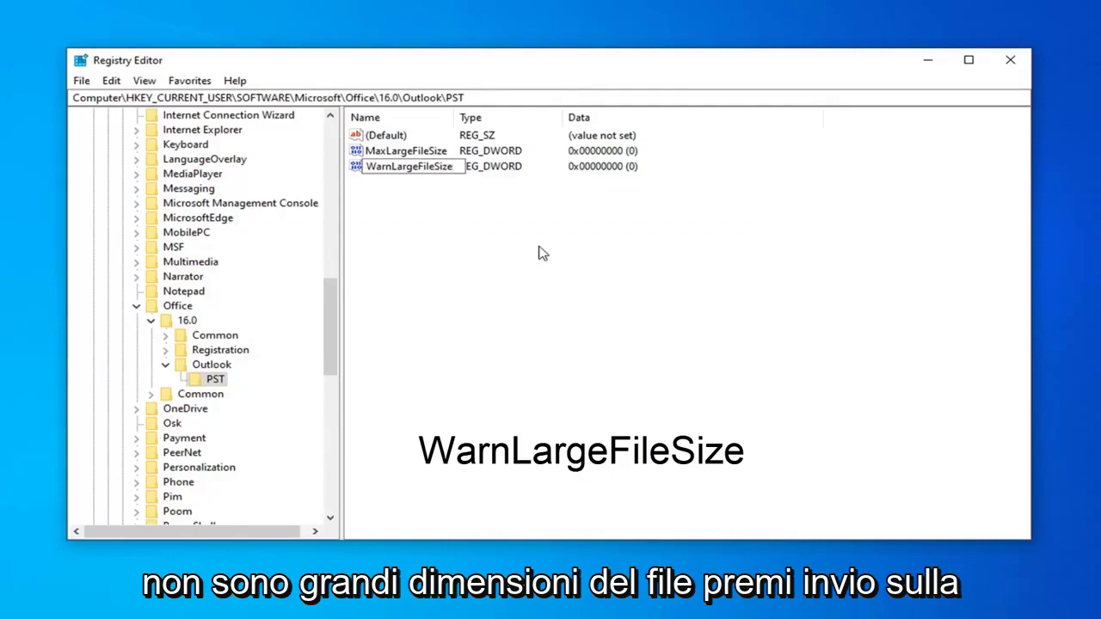
key(Return)
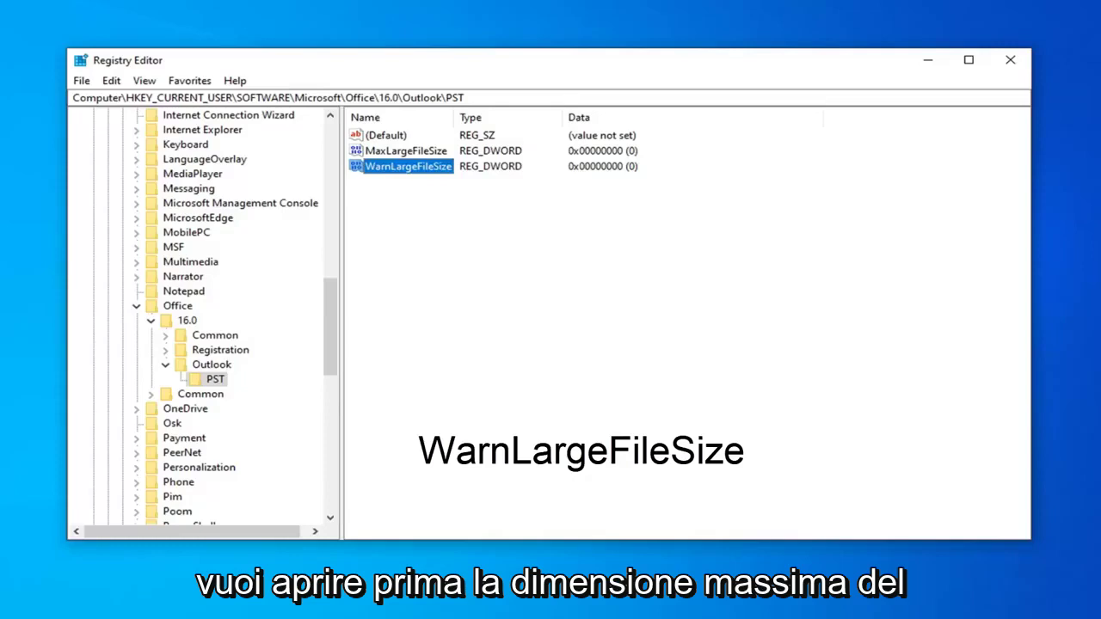
click(391, 155)
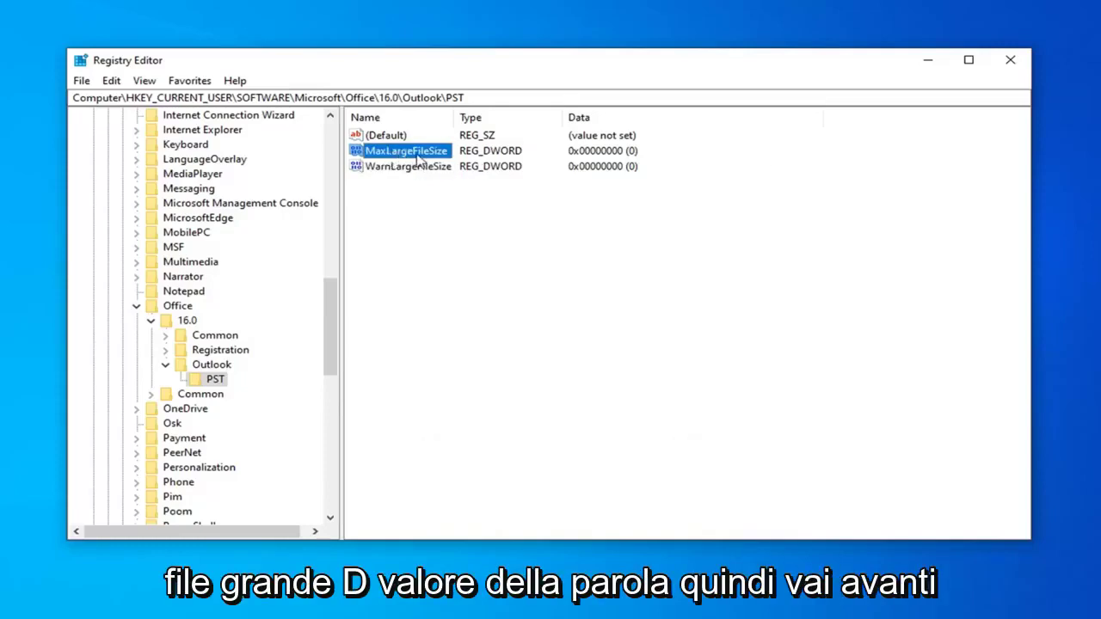
Open MaxLargeFileSize for editing and switch its base to Decimal
double_click(418, 155)
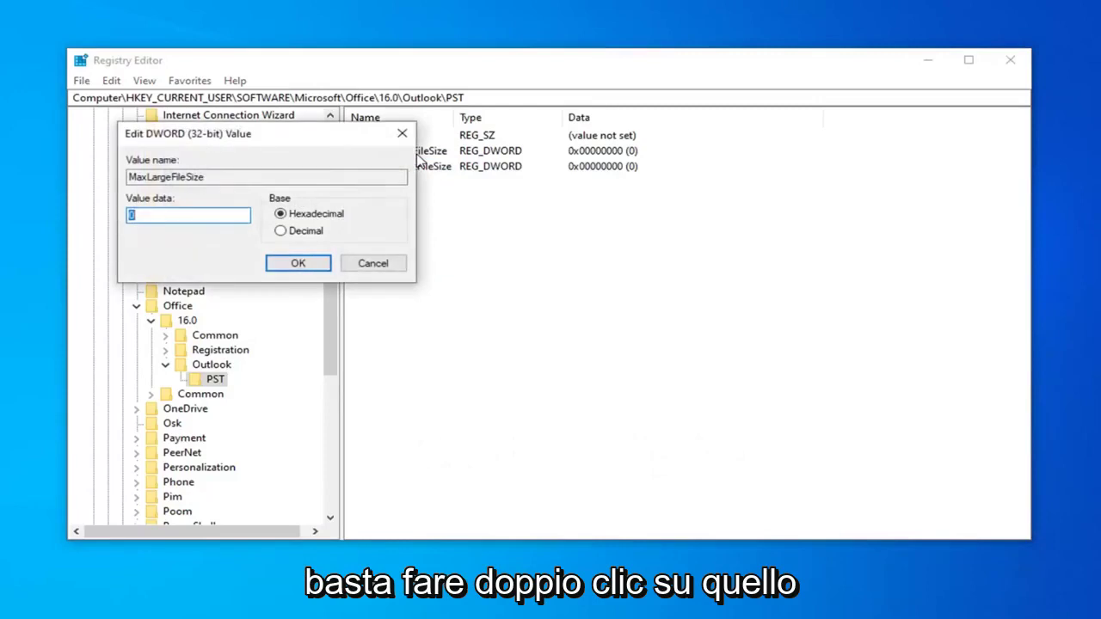
click(176, 215)
drag(235, 134, 520, 147)
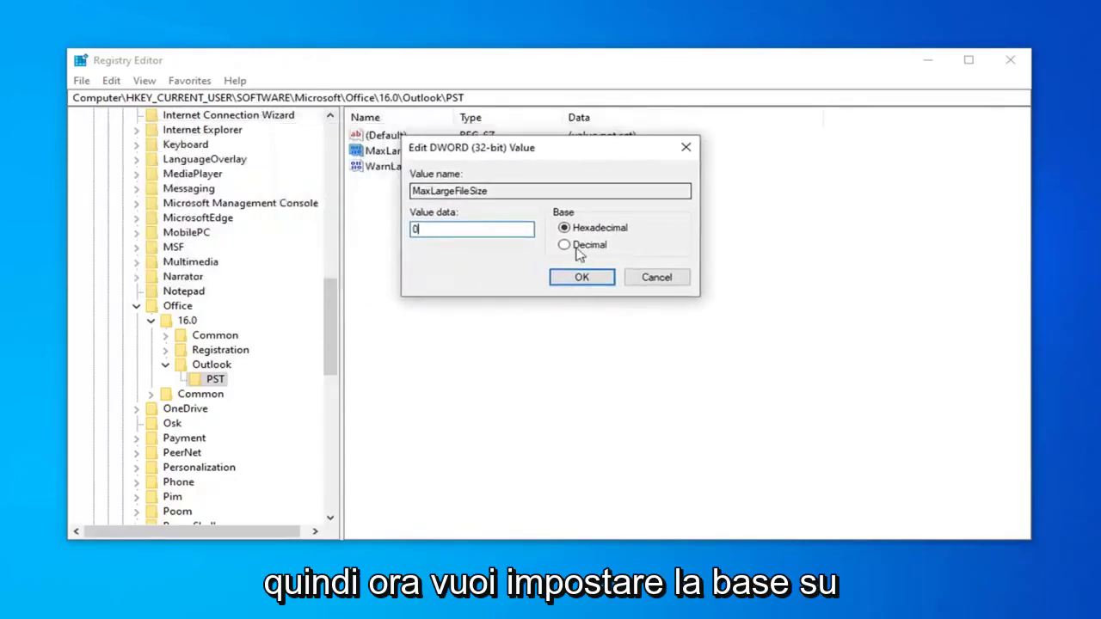
click(566, 246)
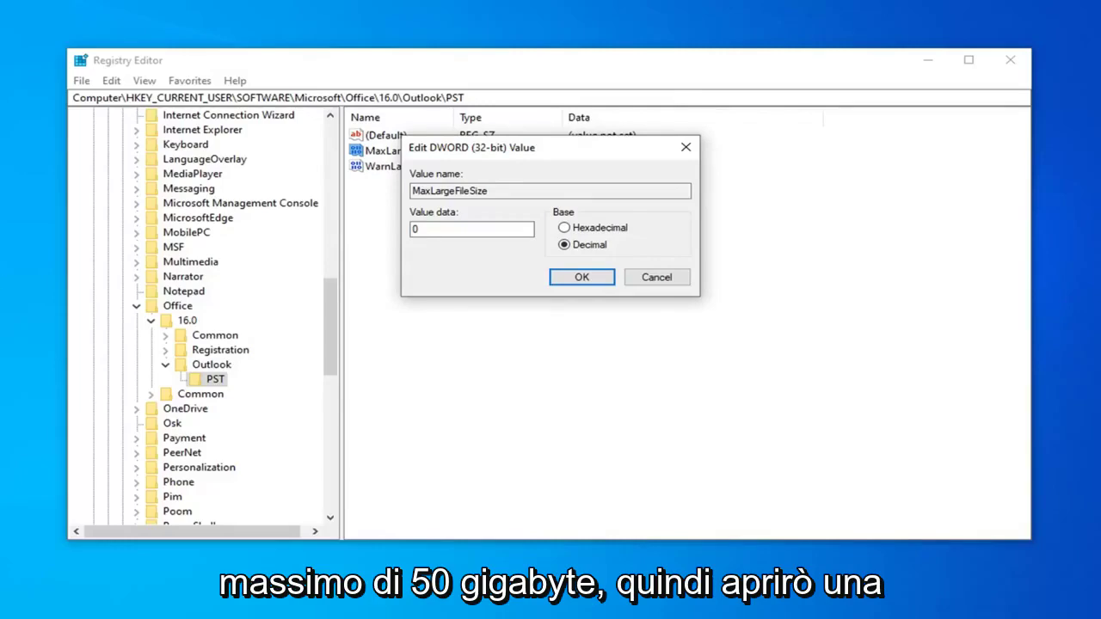
Launch Calculator from the Start search and move it to the right, closing the duplicate window
key(super)
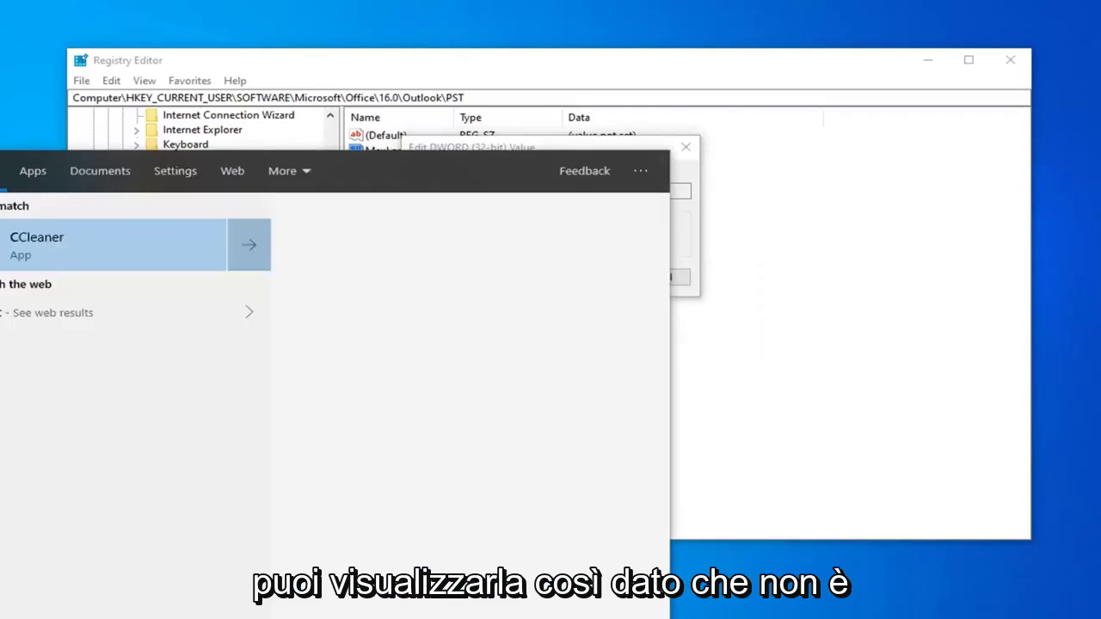
text(alc)
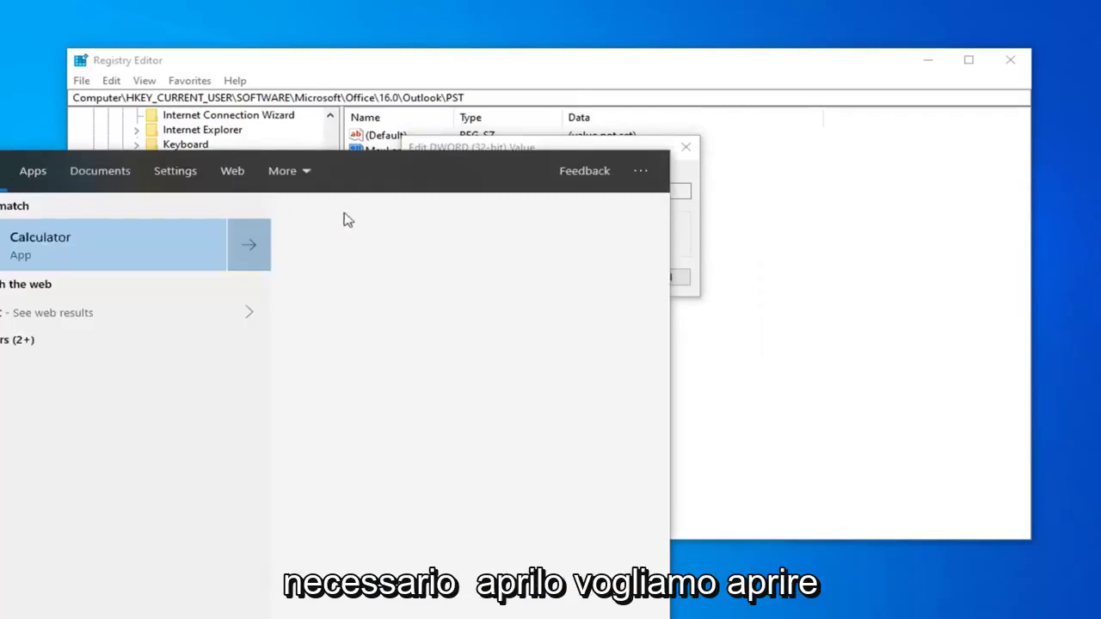
click(94, 241)
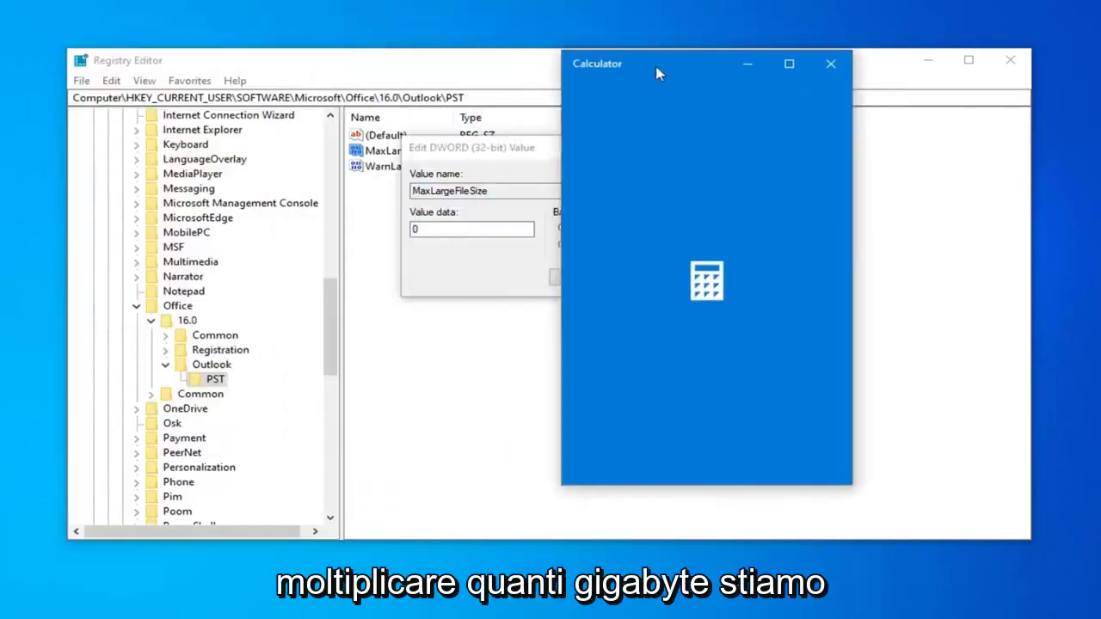
drag(72, 23, 848, 97)
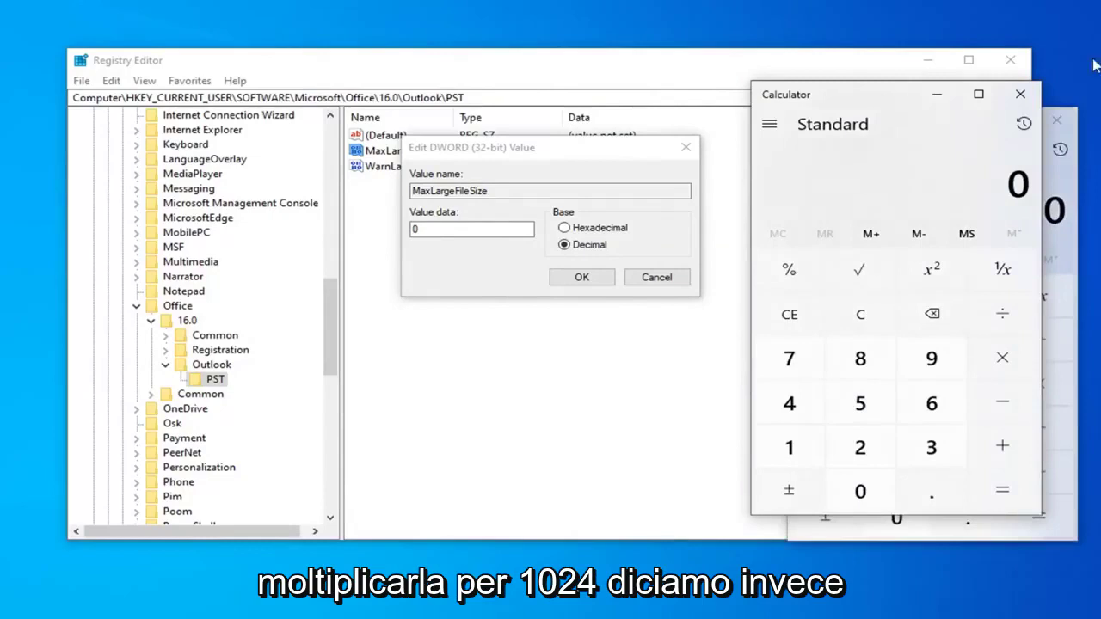
click(1021, 97)
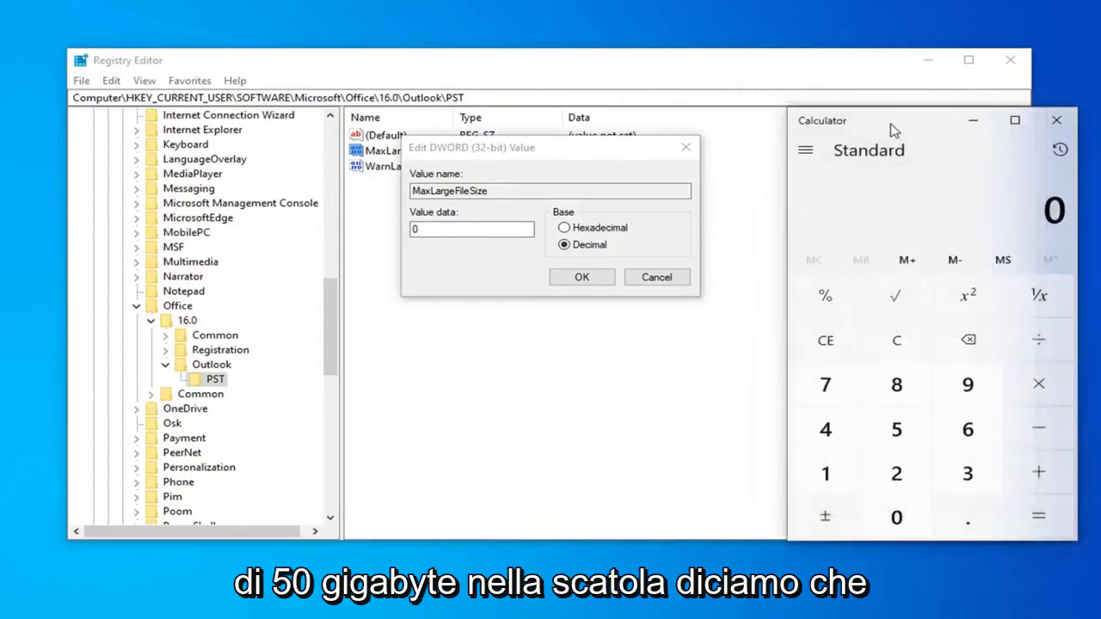
Compute 100 × 1024 in Calculator, giving 102,400
text(1)
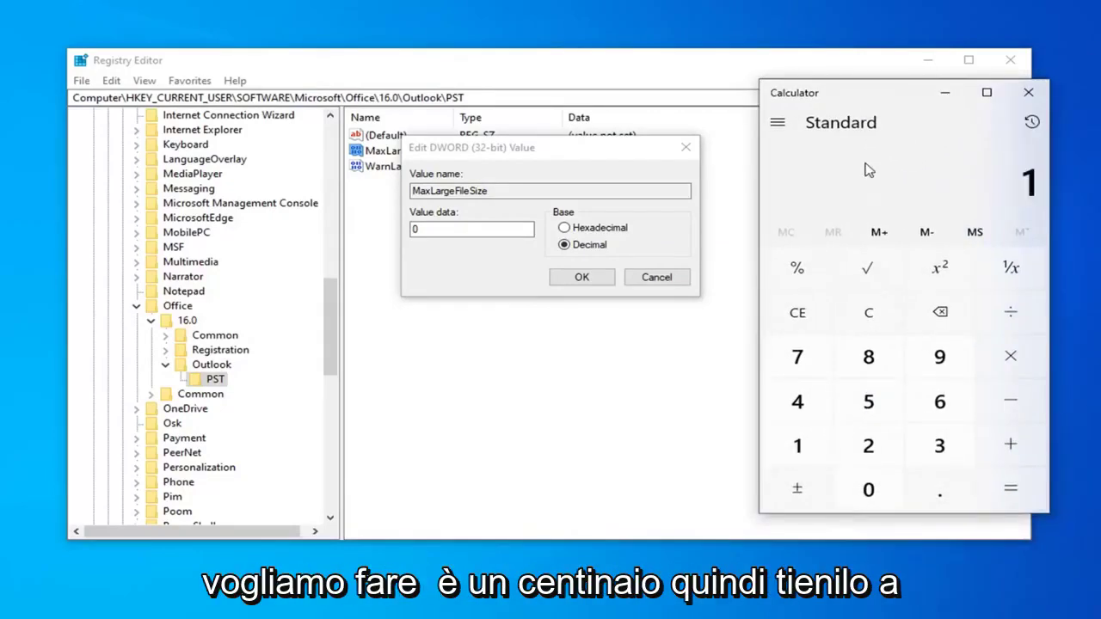
text(00)
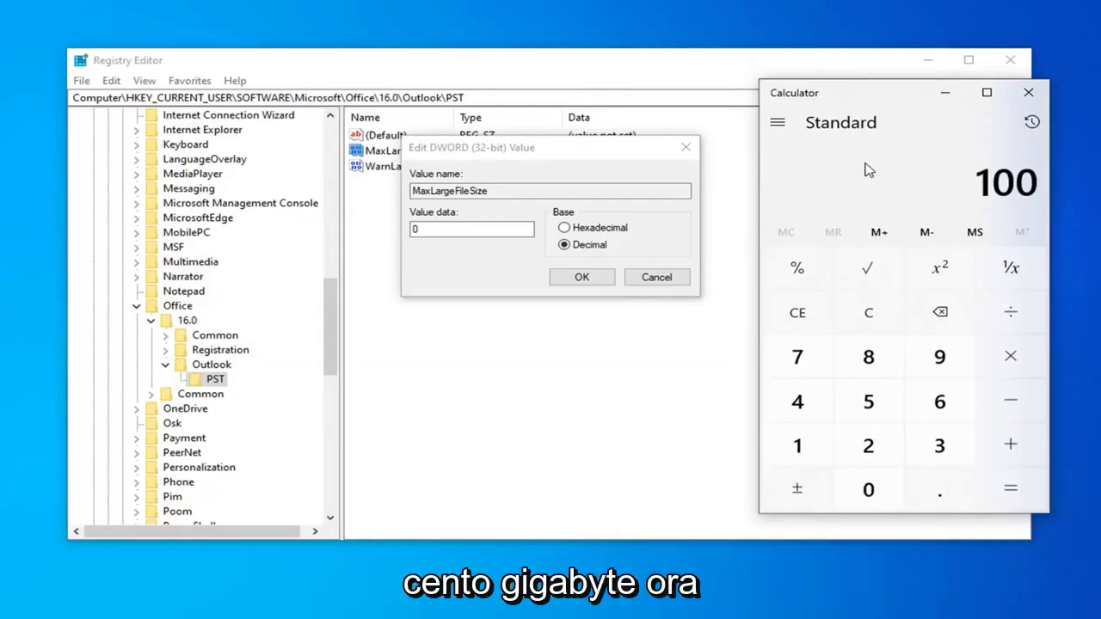
text(*)
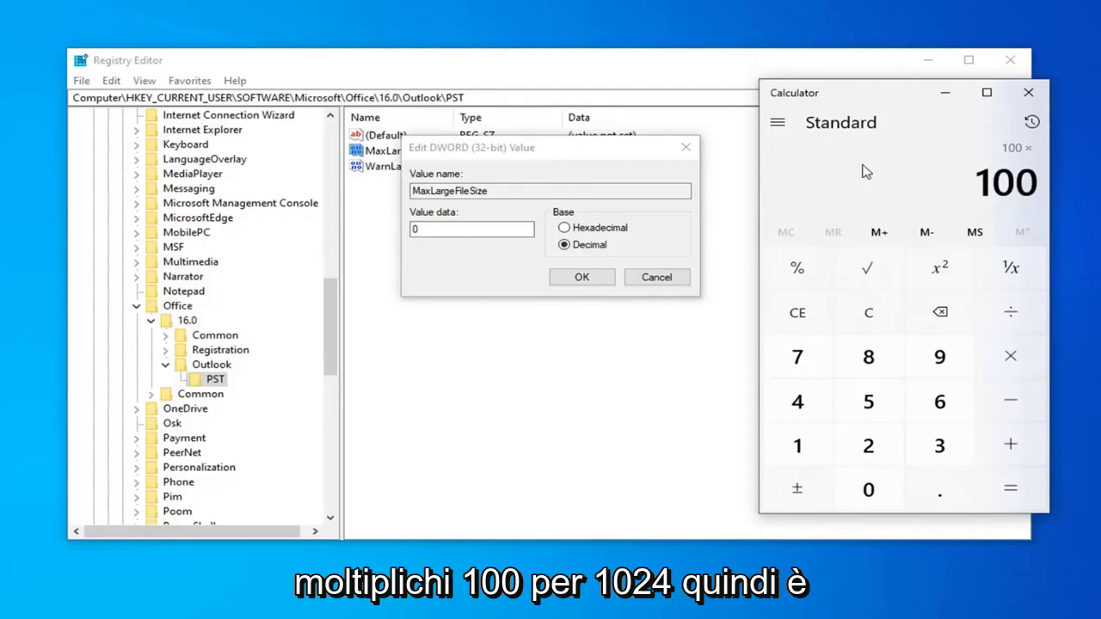
text(1024)
key(Return)
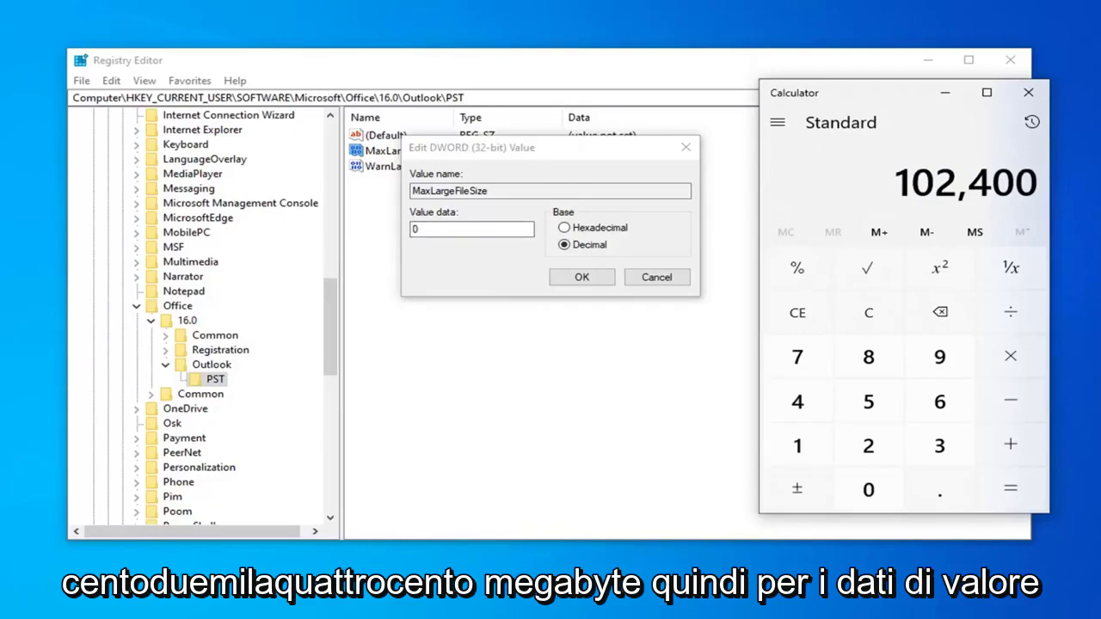
key(alt+Tab)
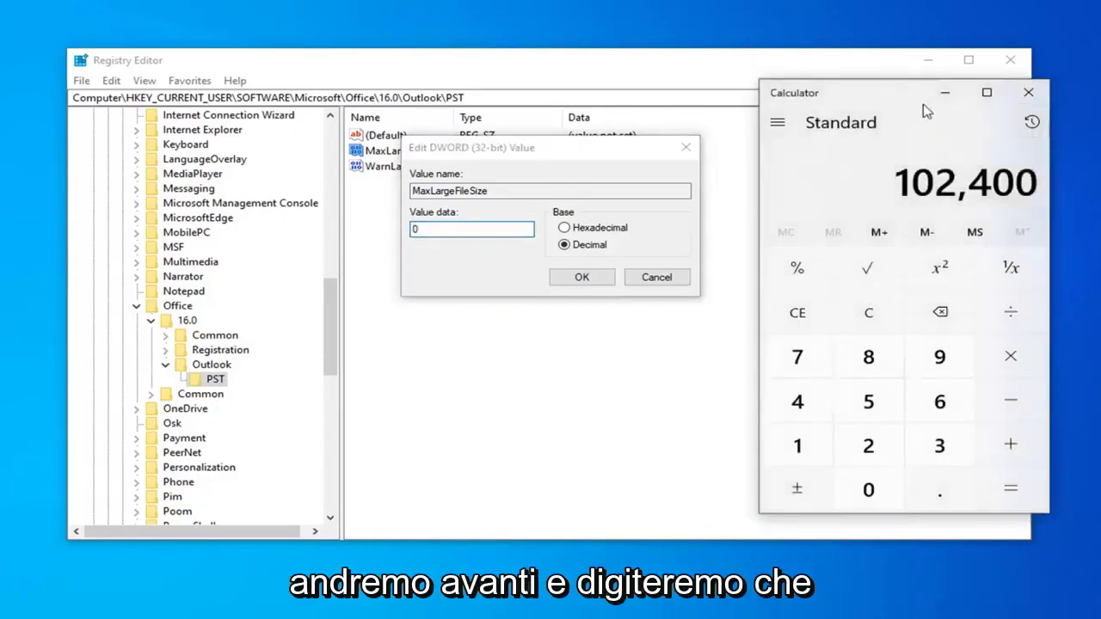
Set MaxLargeFileSize's data to 102400 decimal and confirm it
mouse_move(925, 111)
mouse_down()
mouse_move(979, 134)
mouse_move(948, 155)
mouse_up()
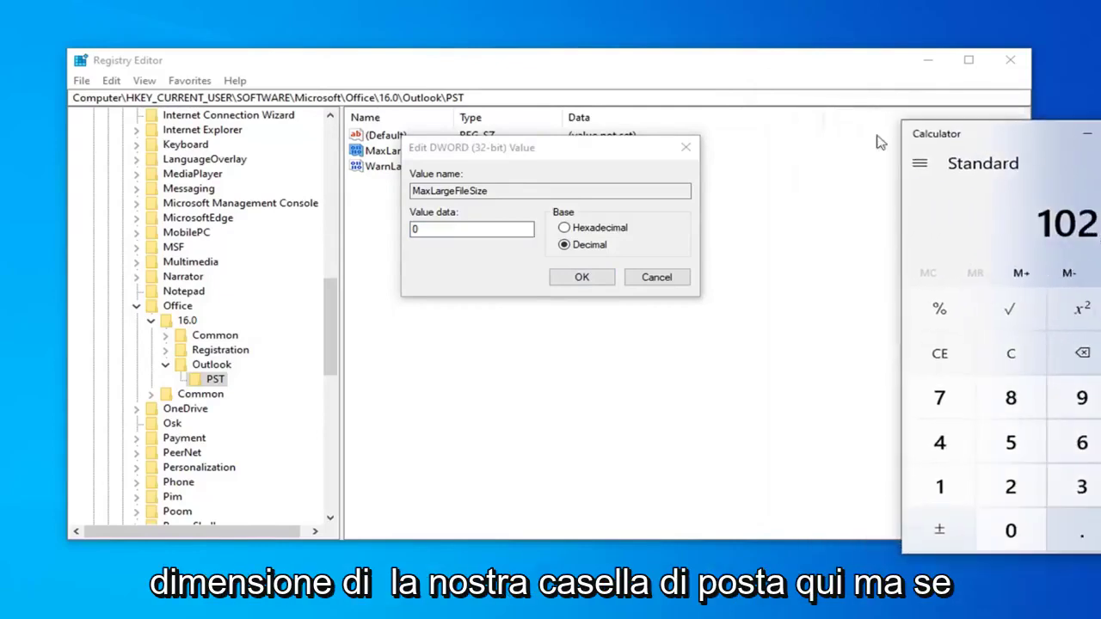
click(403, 231)
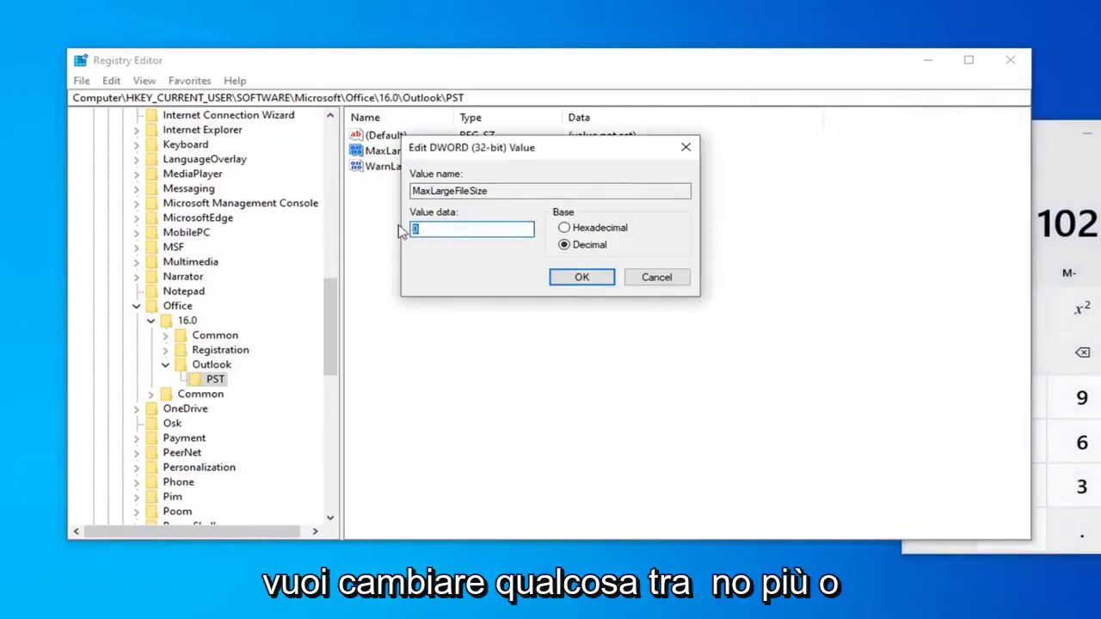
text(102400)
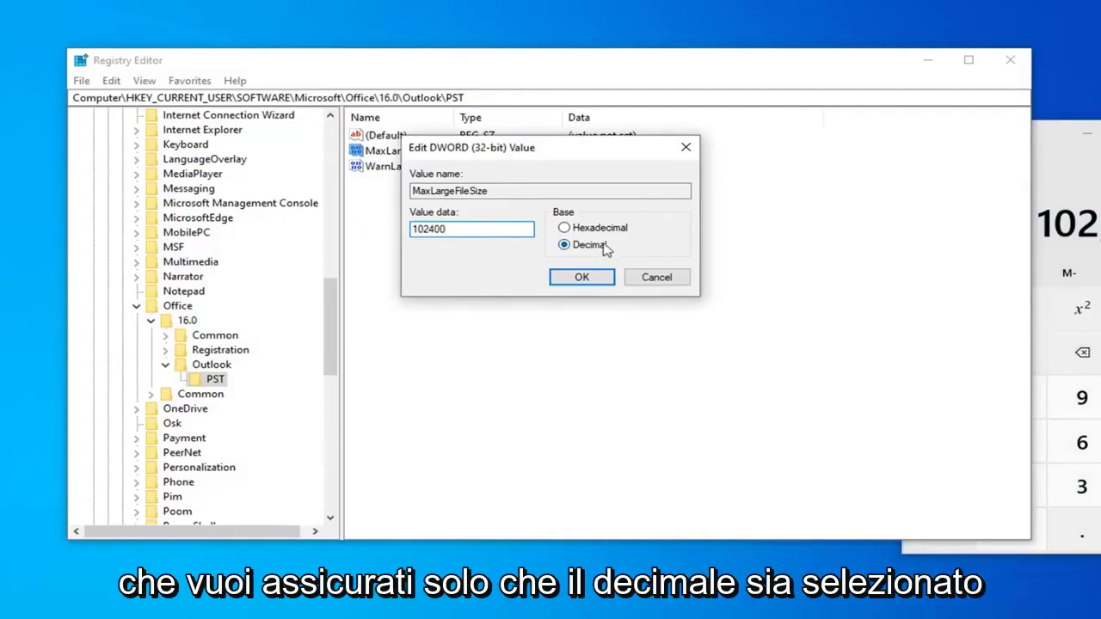
click(580, 278)
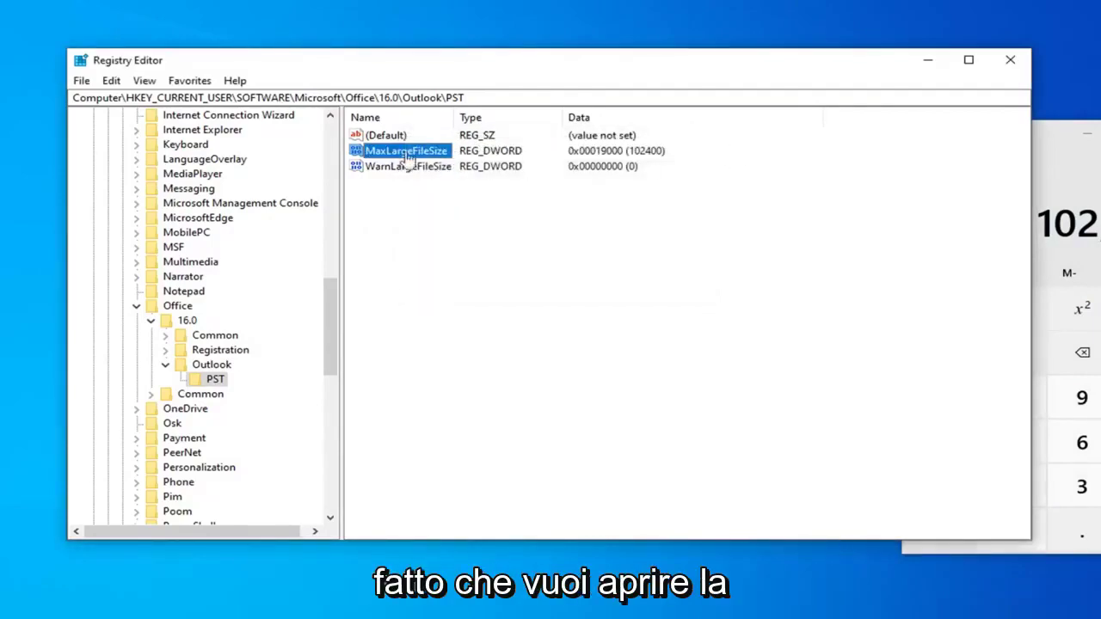
click(386, 177)
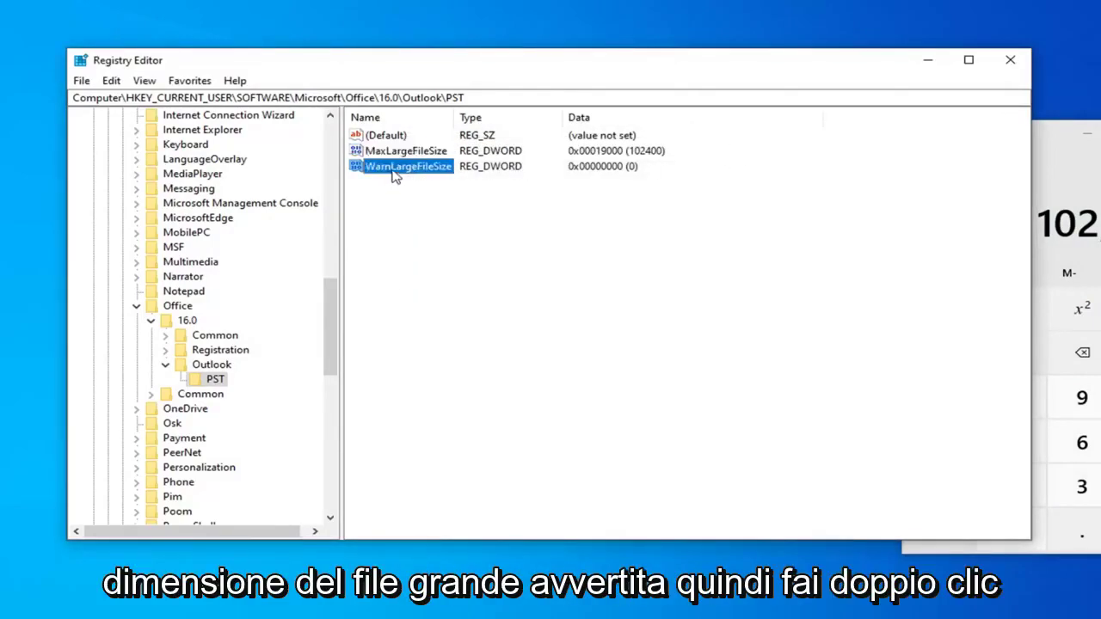
Open WarnLargeFileSize's Edit DWORD dialog and move it slightly aside
double_click(394, 172)
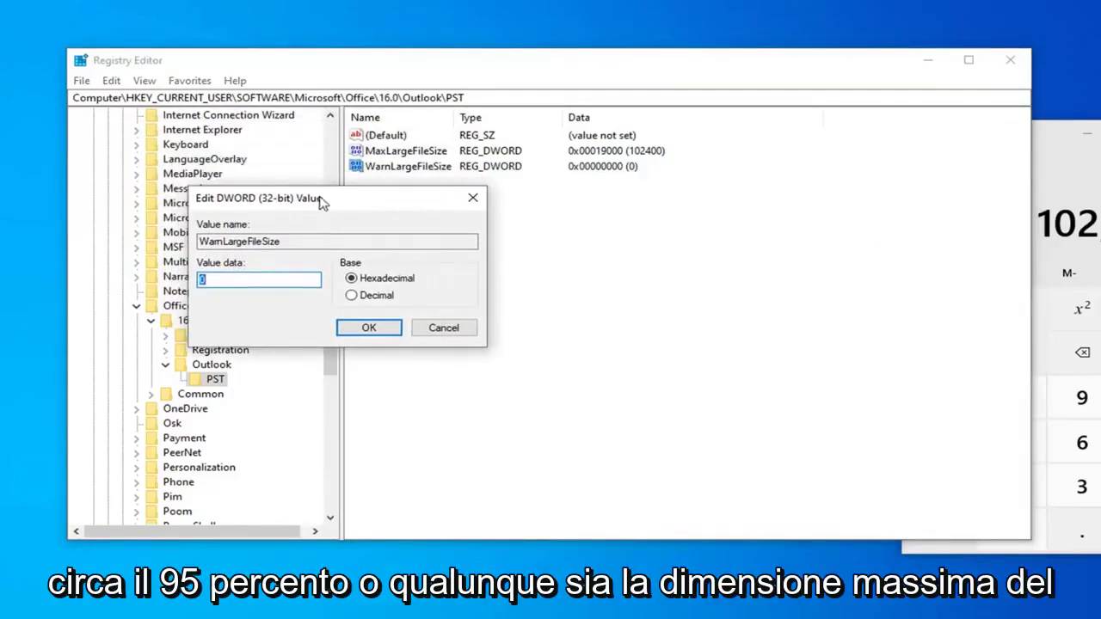
drag(322, 201, 367, 223)
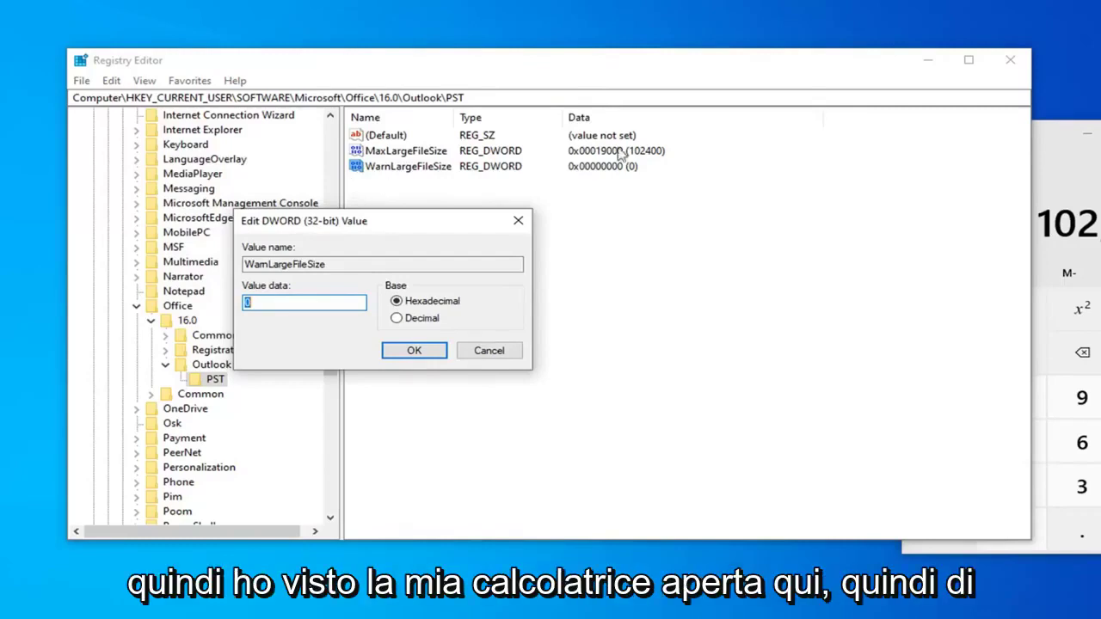
Multiply 102,400 by 0.95 in Calculator to get 97,280
click(1050, 198)
drag(1020, 146, 849, 201)
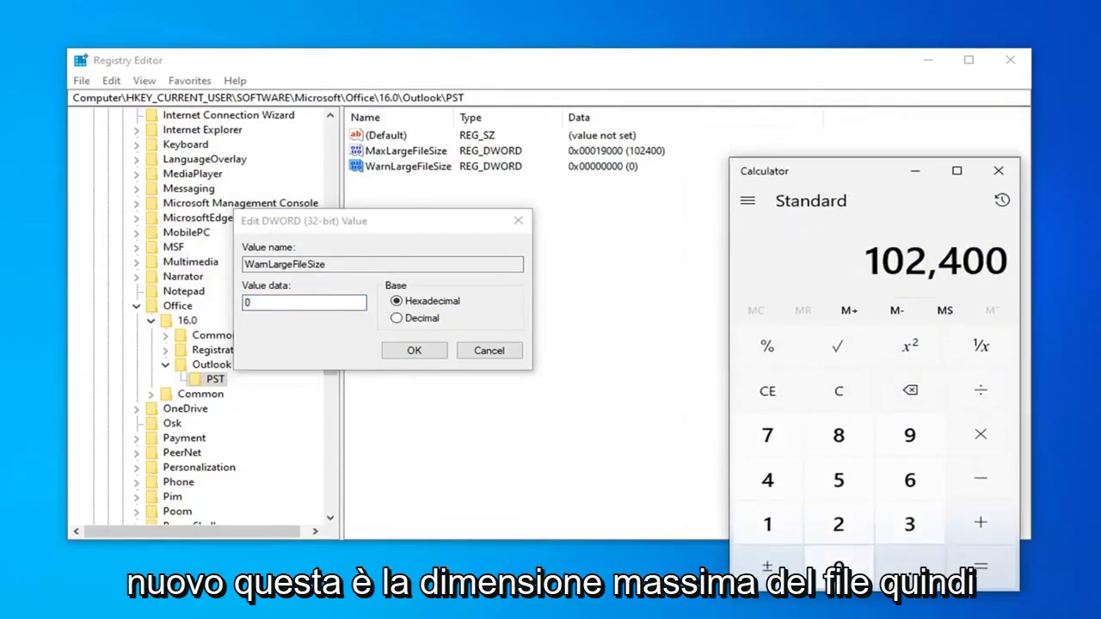
key(asterisk)
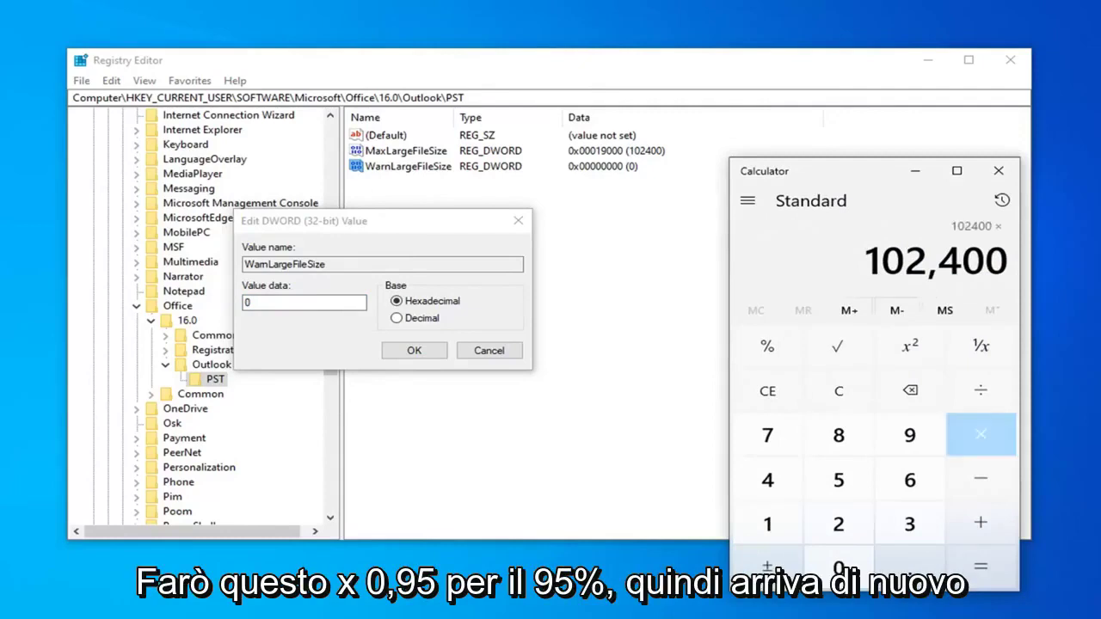
key(period)
text(95)
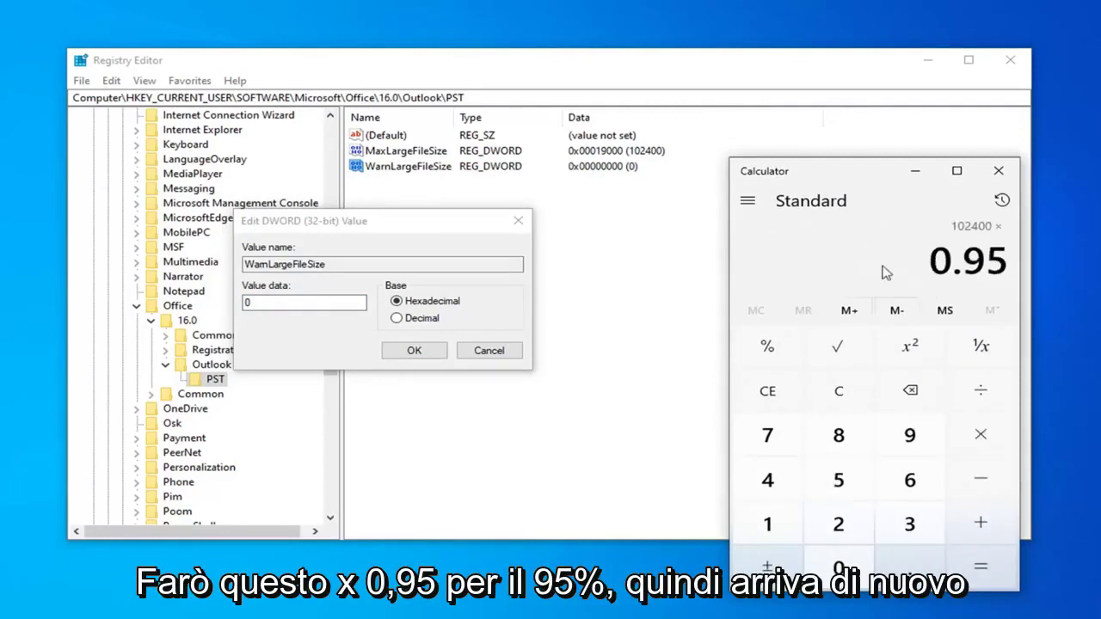
key(Return)
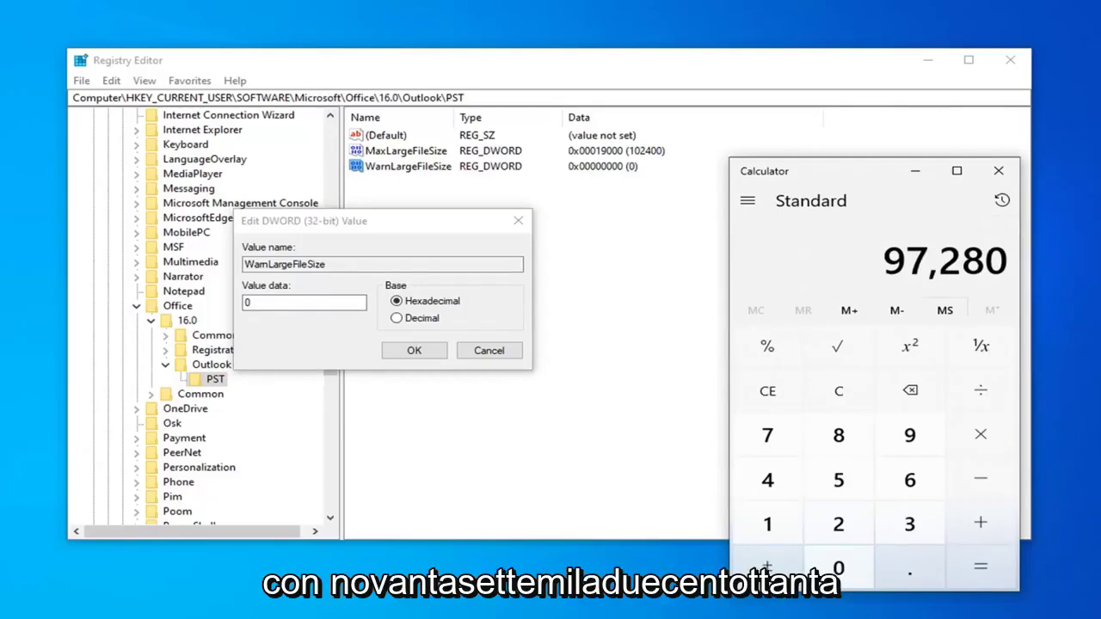
Set WarnLargeFileSize to decimal 97280, checking it against Calculator's result, and confirm
click(256, 324)
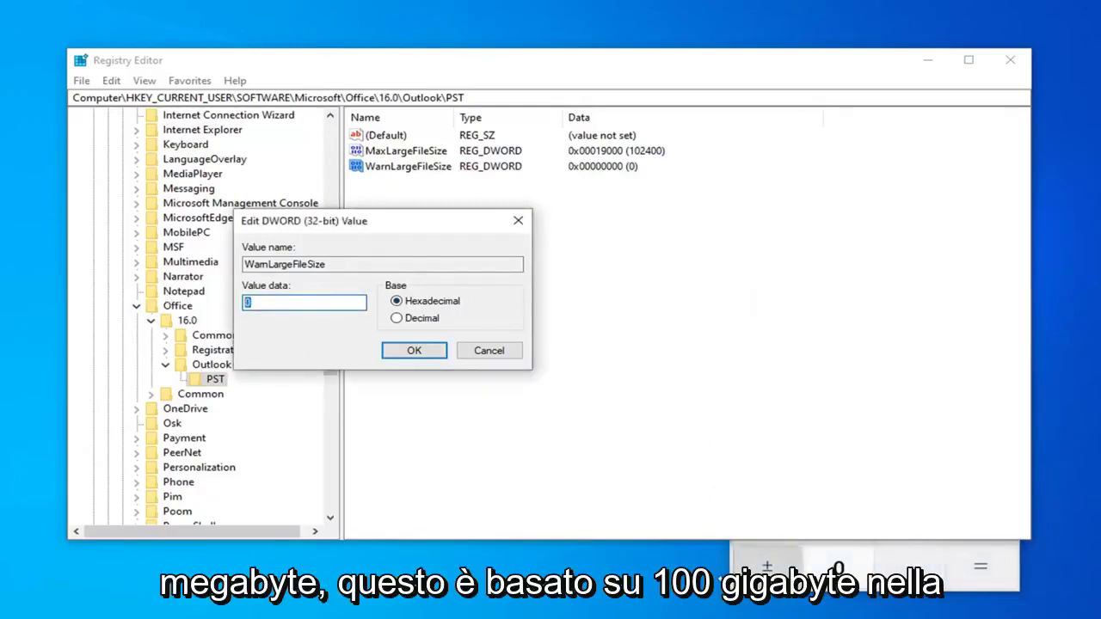
click(727, 573)
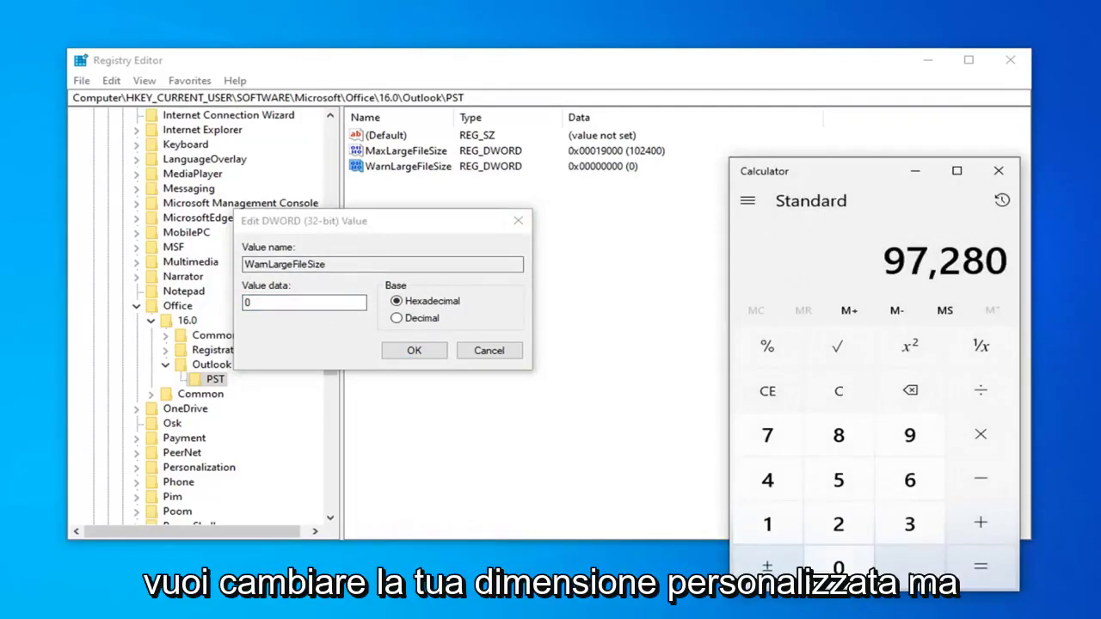
click(89, 252)
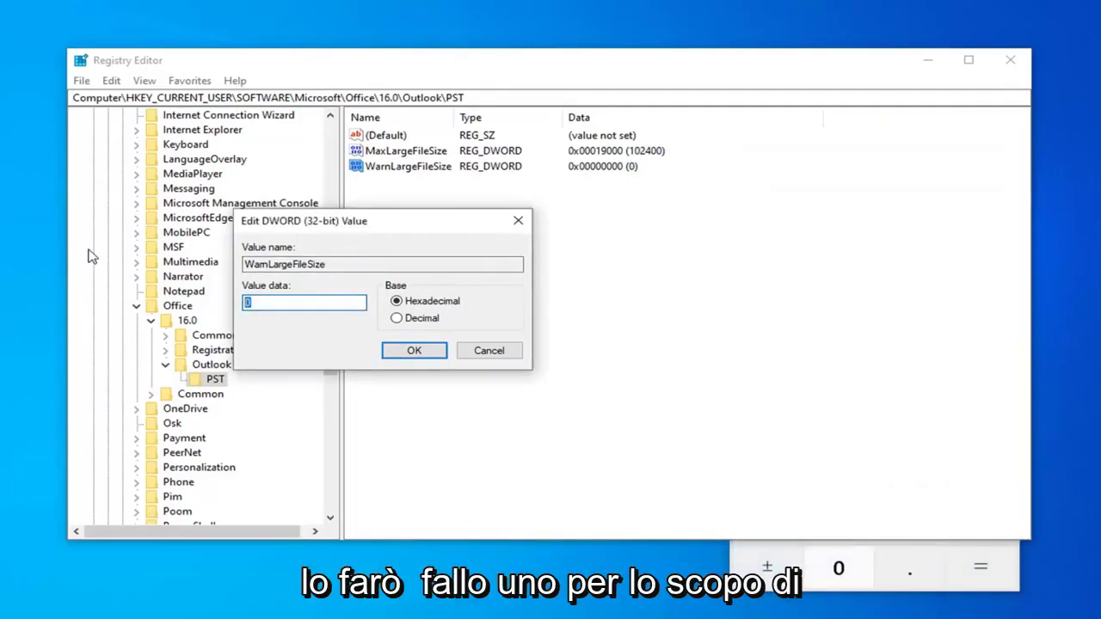
text(697)
text(9)
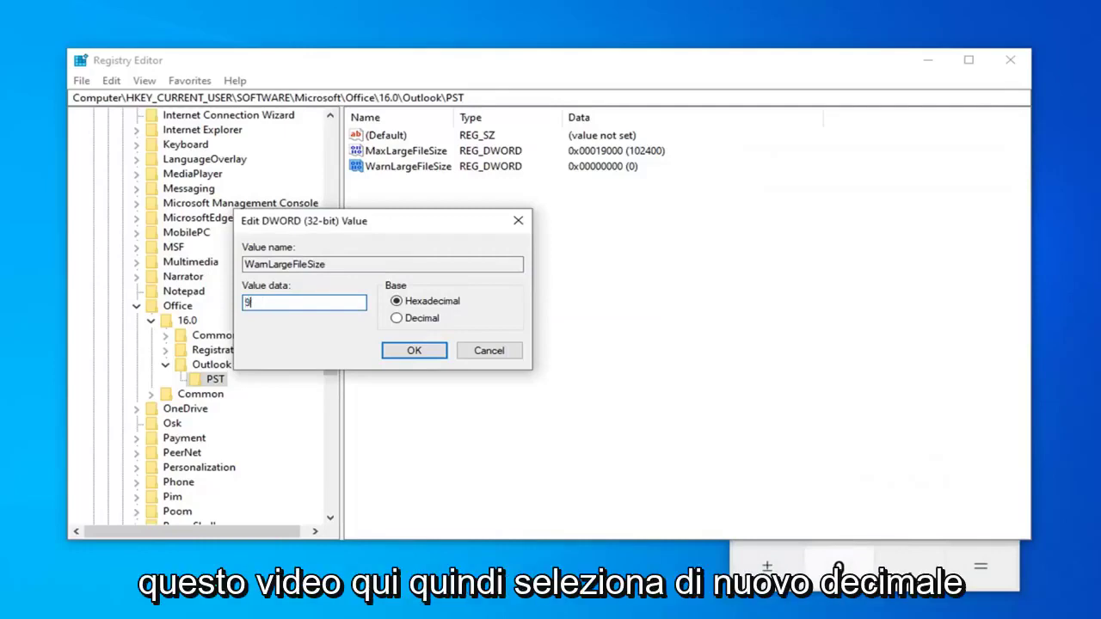
click(397, 318)
click(733, 563)
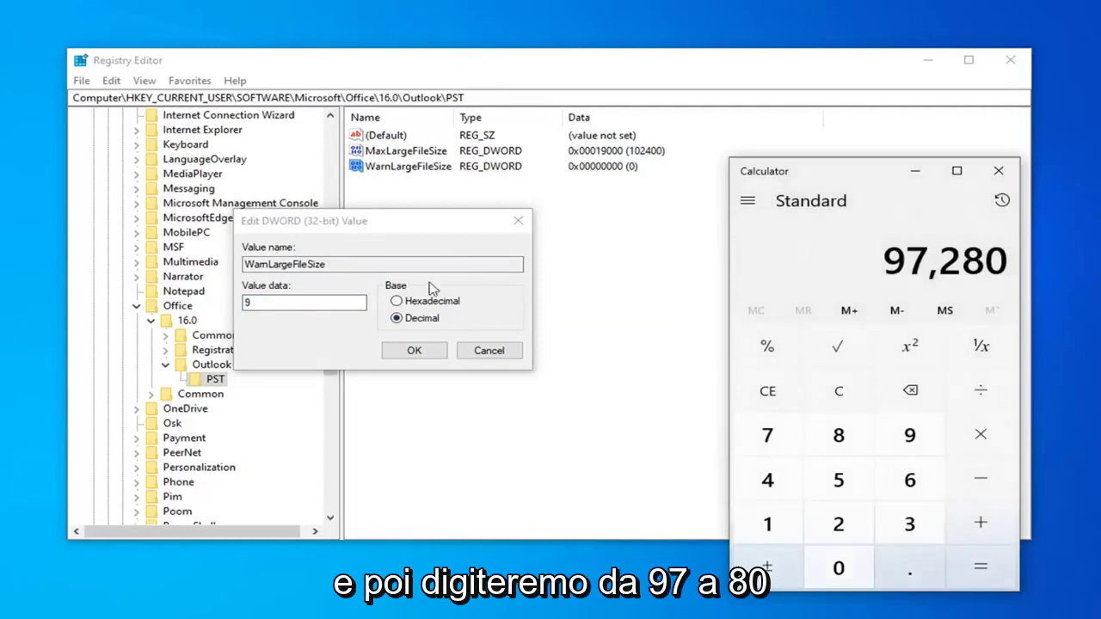
key(alt+Tab)
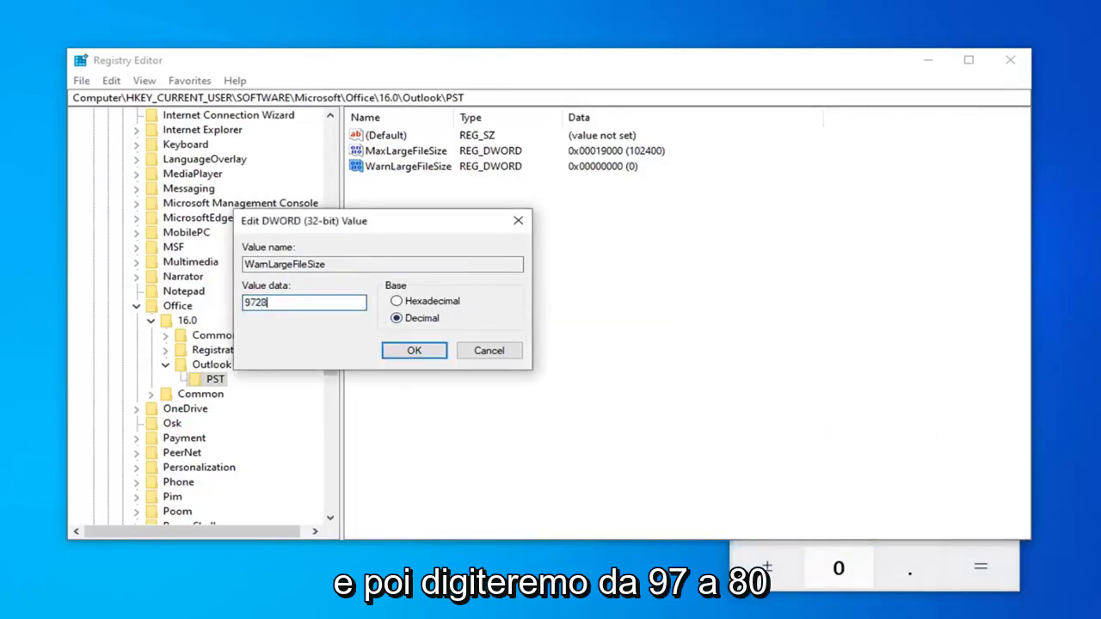
text(0)
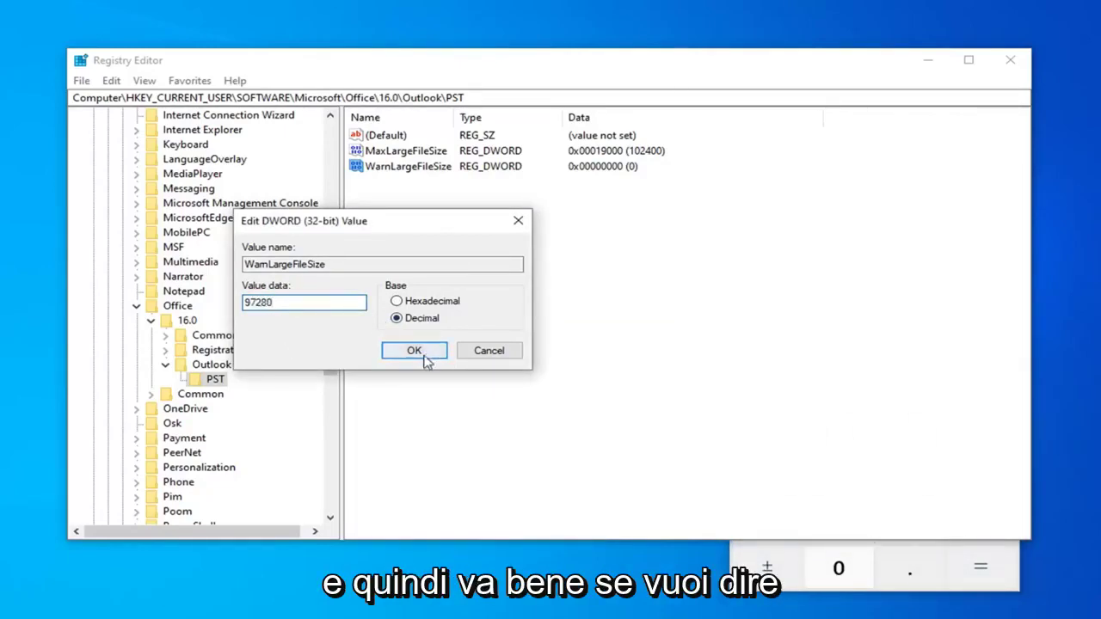
click(414, 351)
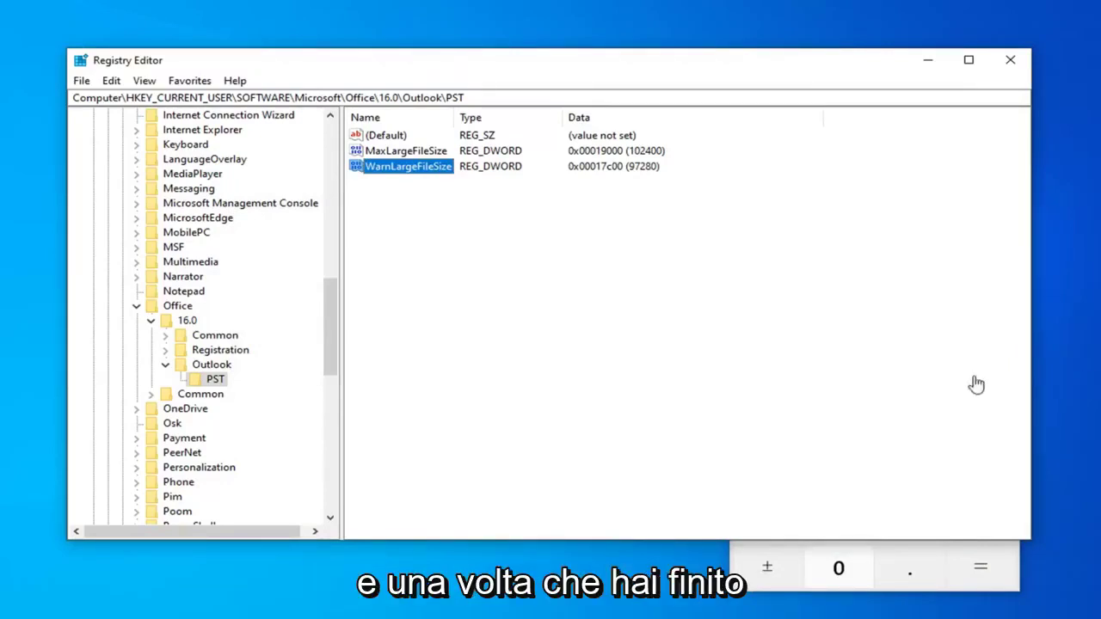
Collapse the key tree from Outlook up to HKEY_CURRENT_USER, then close Registry Editor and Calculator
click(165, 365)
click(151, 321)
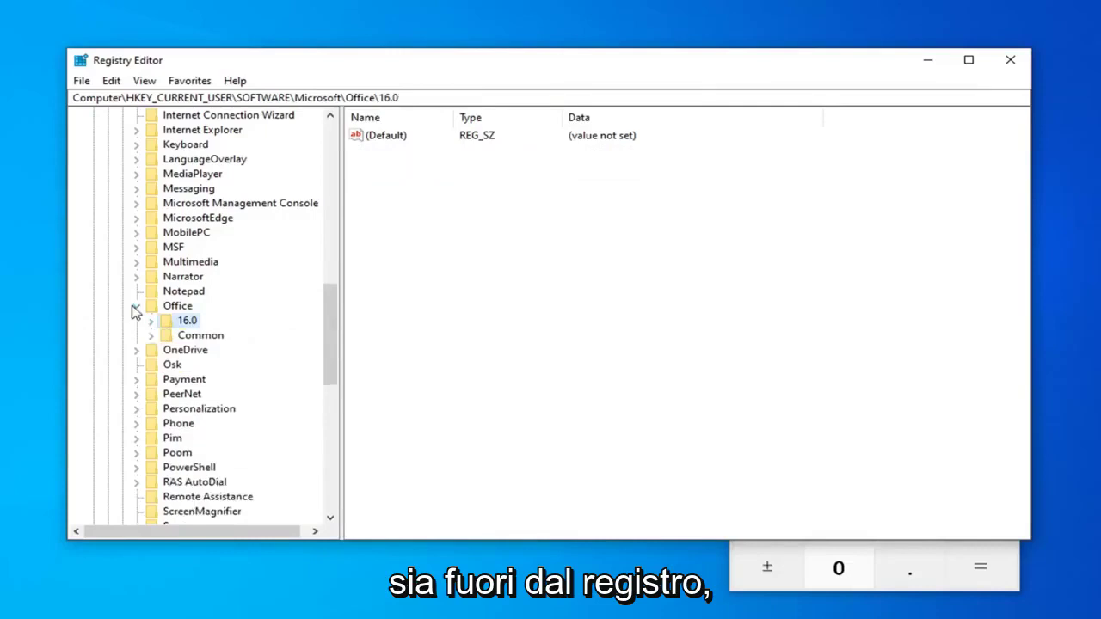
scroll(278, 327, up, 5)
scroll(201, 312, up, 10)
click(122, 380)
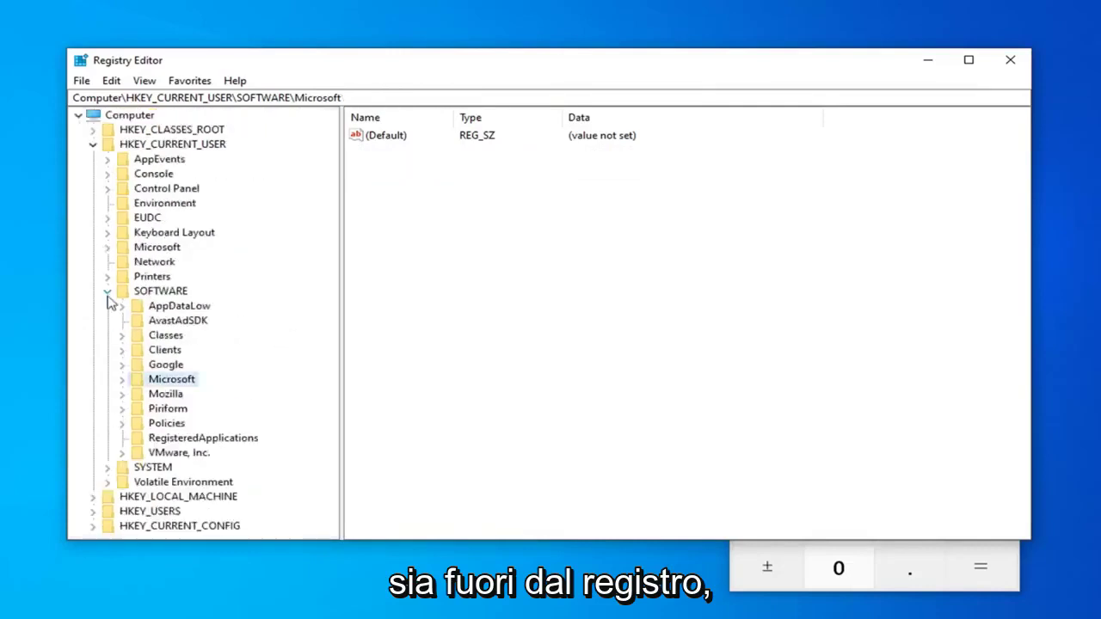
click(107, 291)
click(92, 145)
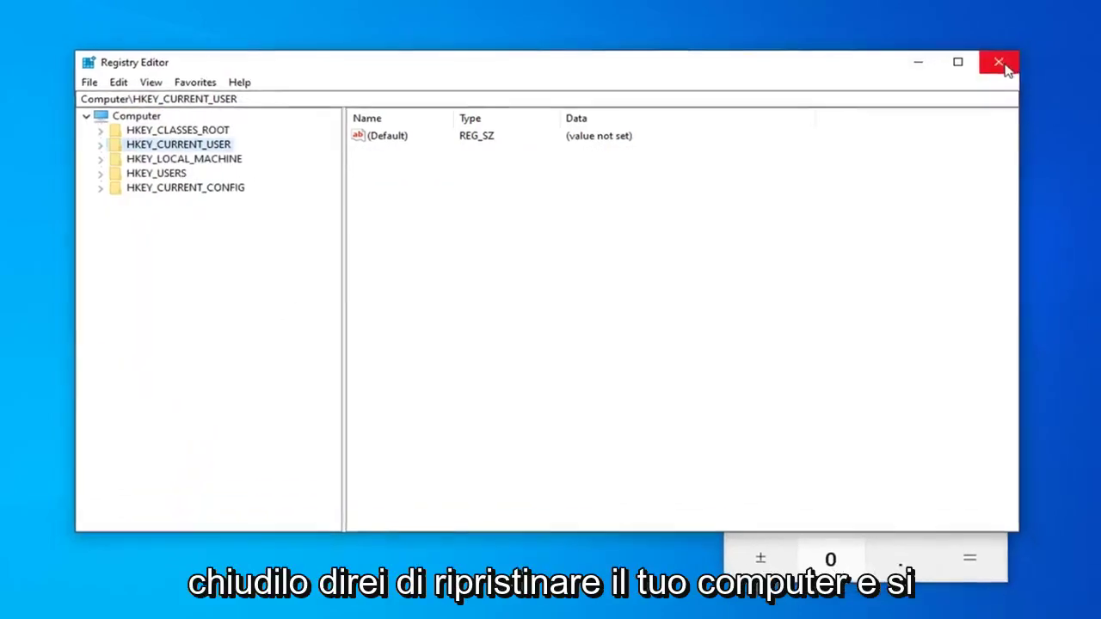
click(999, 63)
click(935, 167)
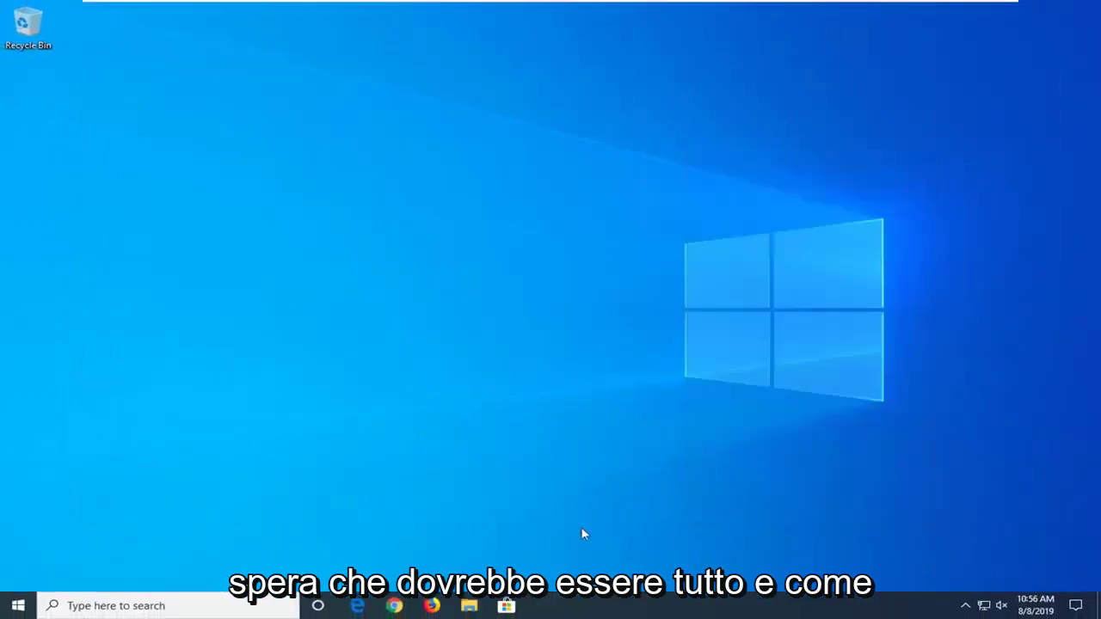